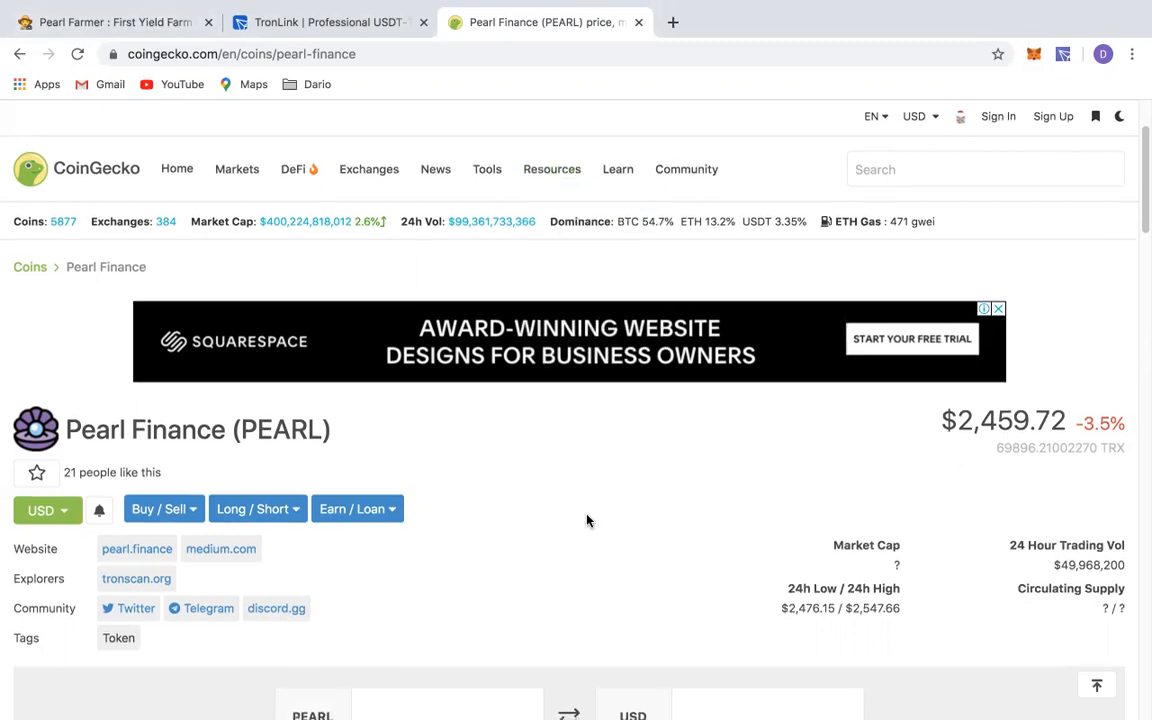
Review the Pearl Finance (PEARL) price, sentiment and chart details on its CoinGecko page
scroll(590, 500, down, 1)
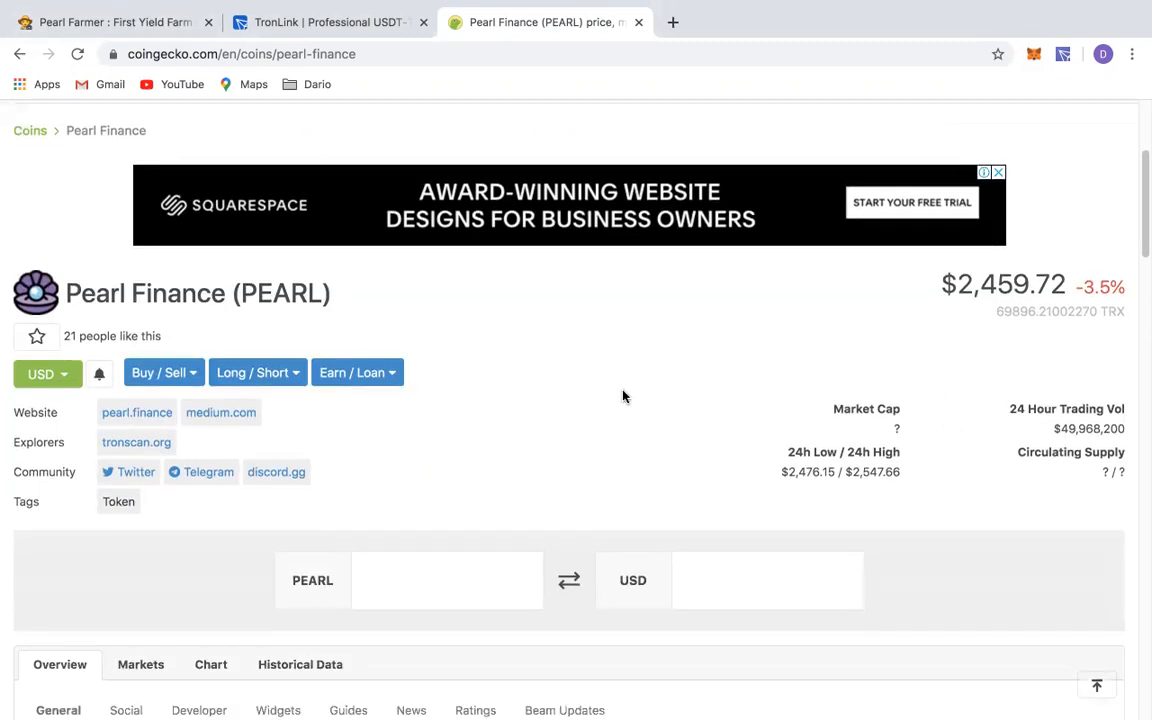
scroll(622, 394, down, 3)
scroll(622, 394, down, 3)
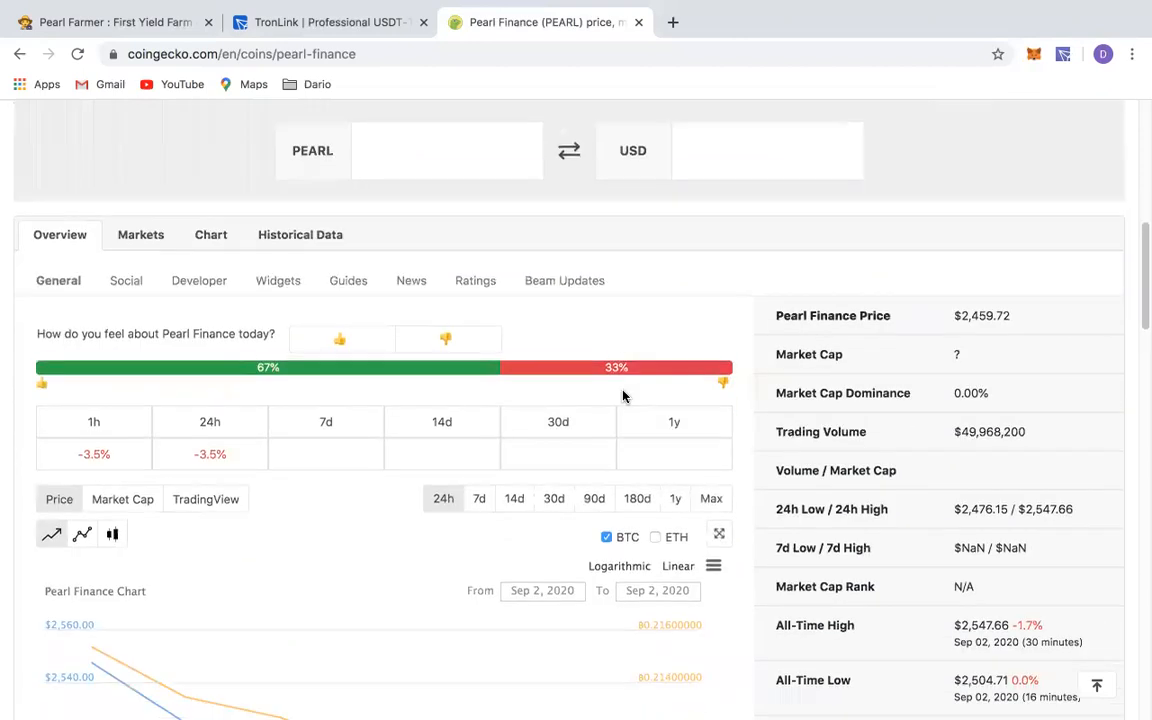
scroll(620, 399, up, 8)
scroll(553, 388, down, 2)
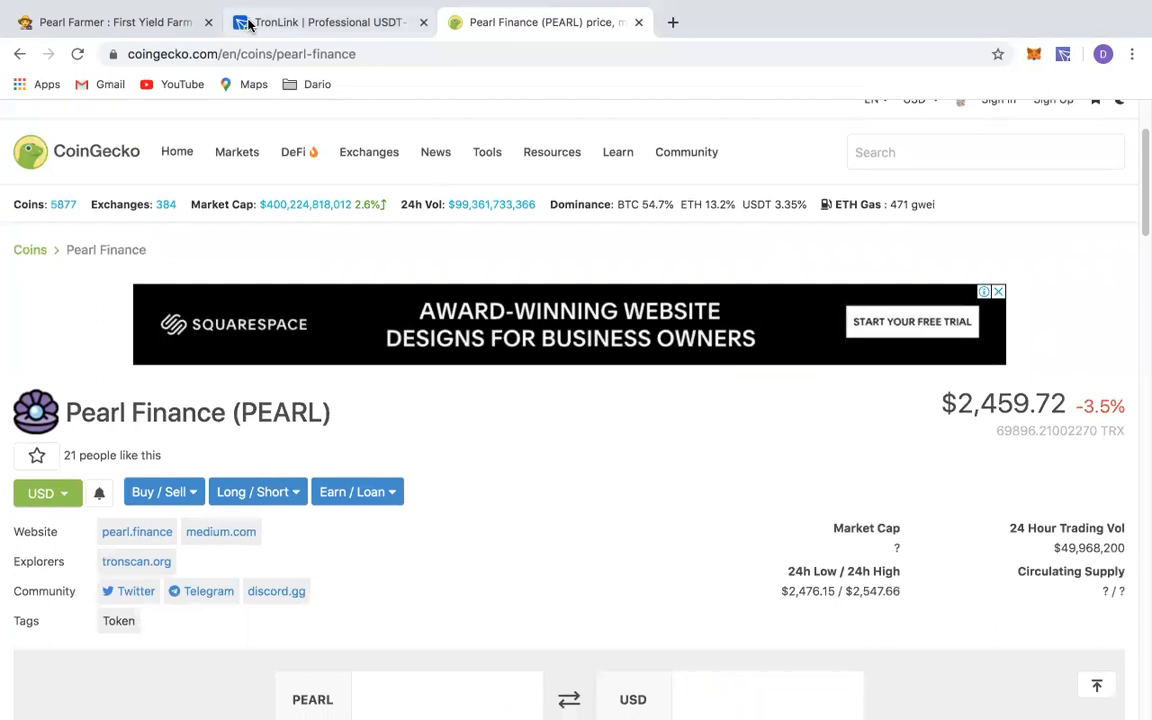
View the Pearl Finance home page, and show the Chrome extension download option on the TronLink site
click(134, 23)
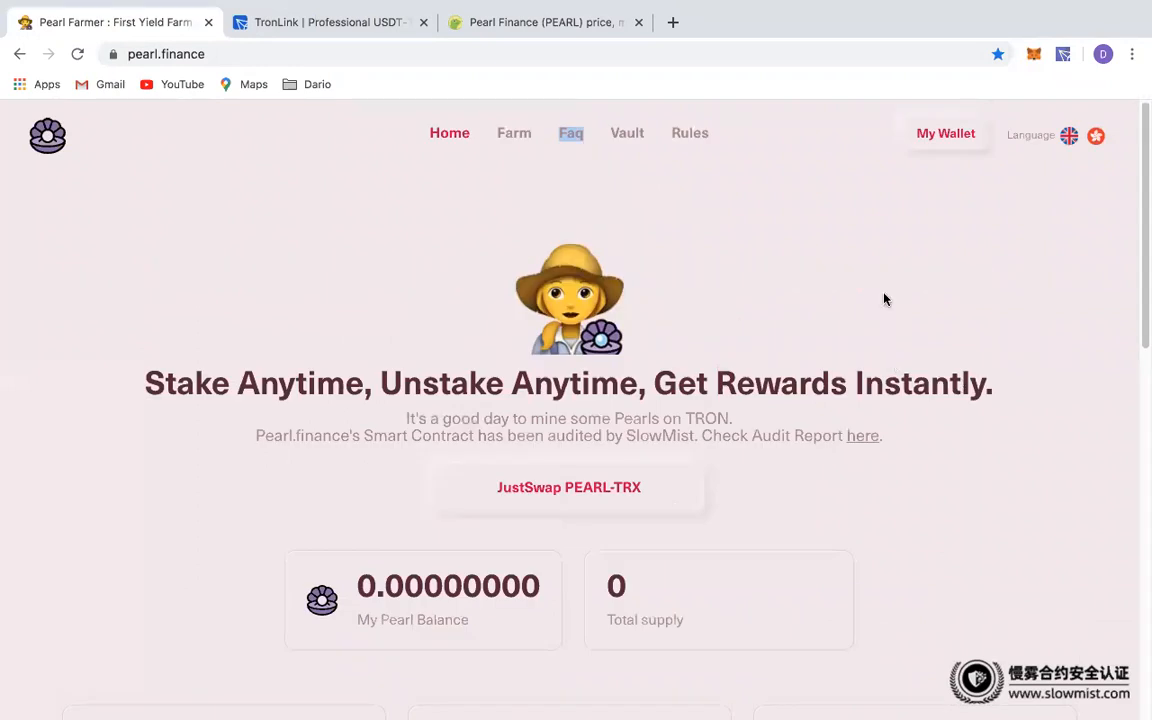
click(342, 27)
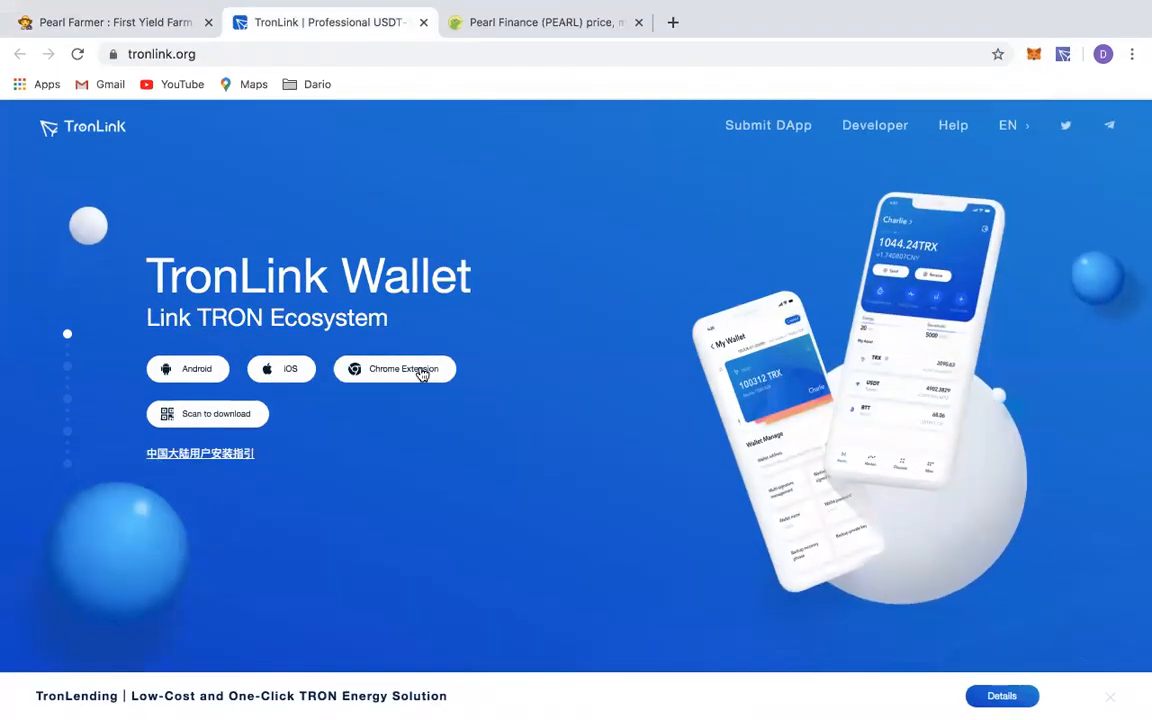
mouse_move(422, 370)
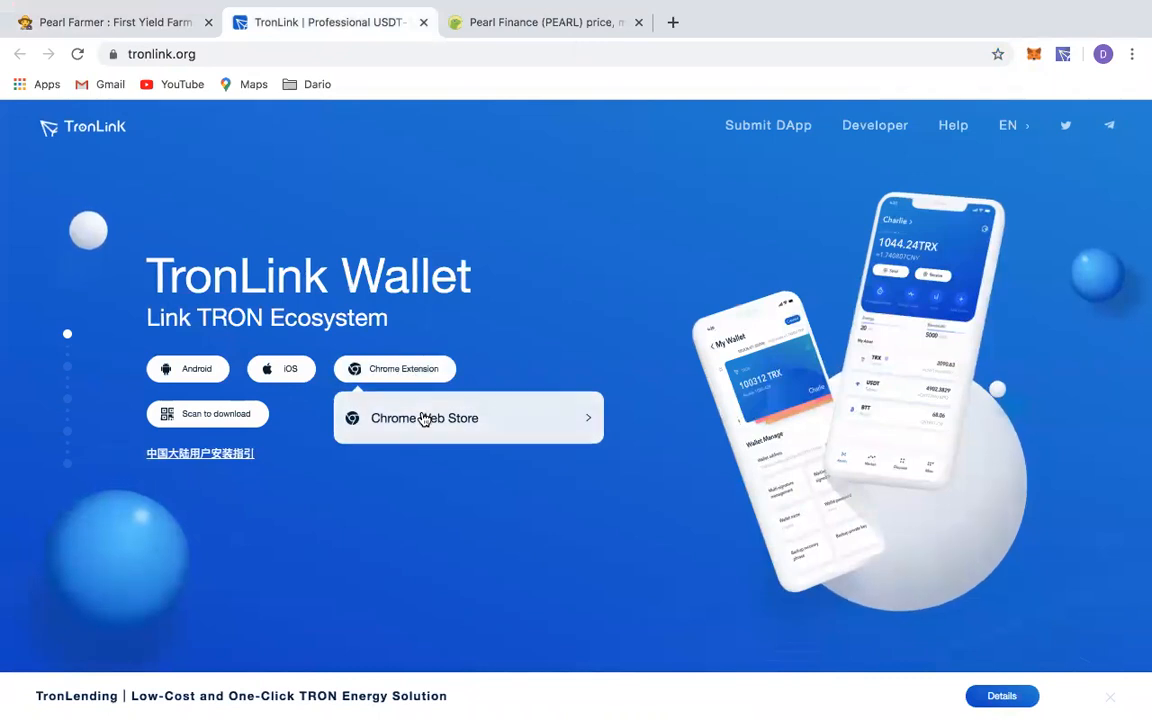
Open the TronLink wallet extension and copy the account's wallet address
click(1060, 58)
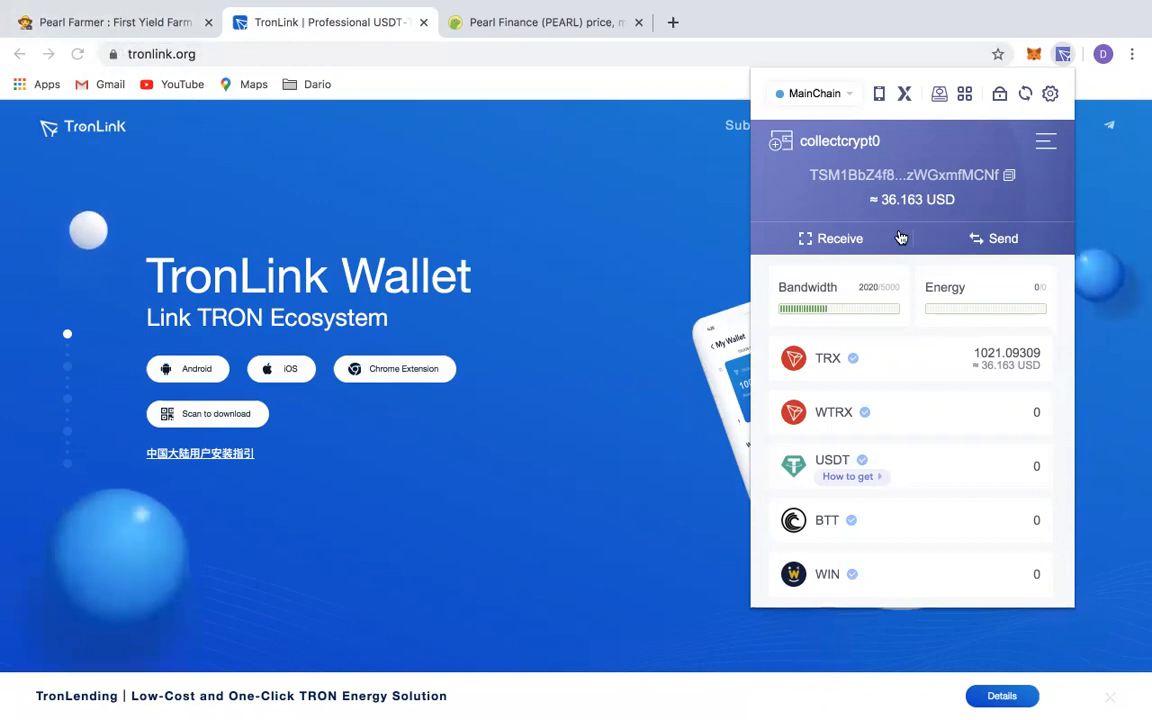
drag(985, 177, 816, 175)
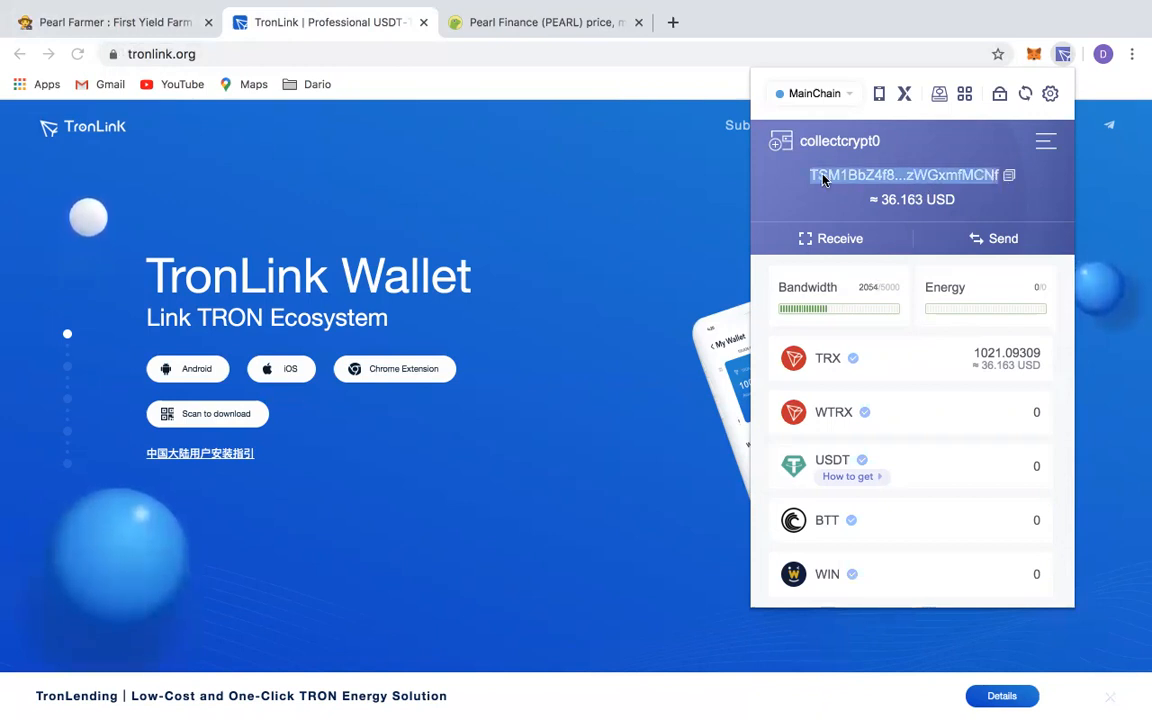
click(1009, 175)
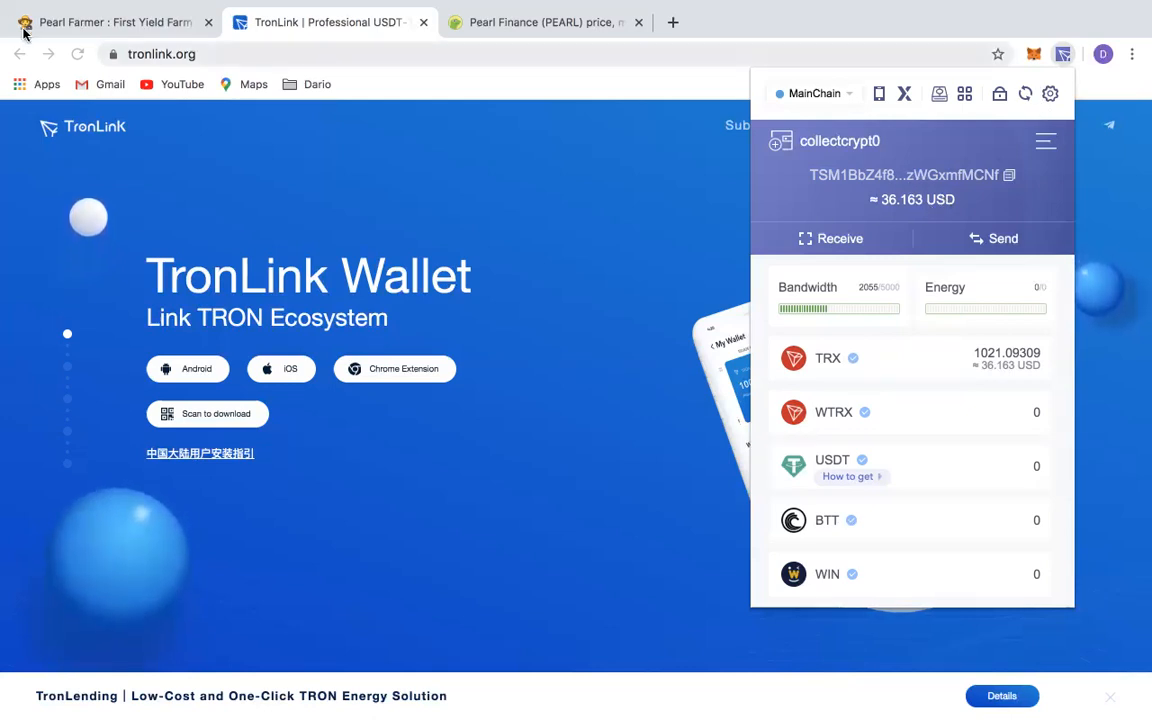
Open the JustSwap PEARL-TRX pair from the Pearl Finance home page and go to its trading form
click(75, 30)
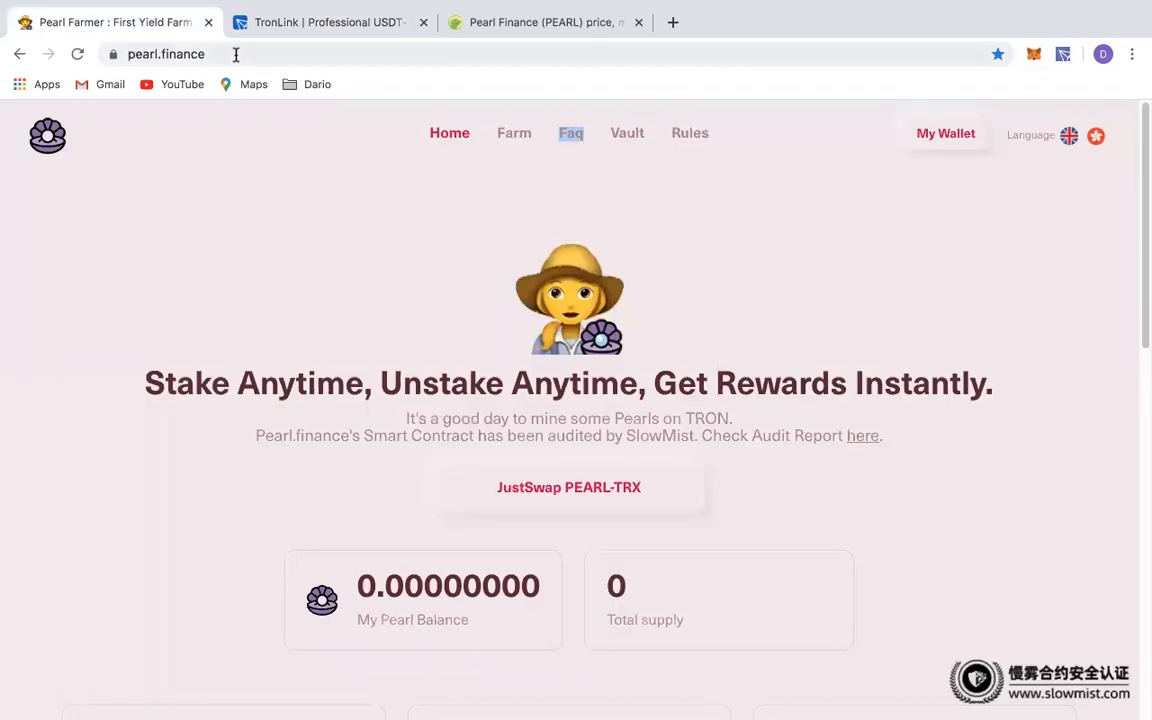
scroll(650, 454, down, 1)
scroll(648, 455, down, 3)
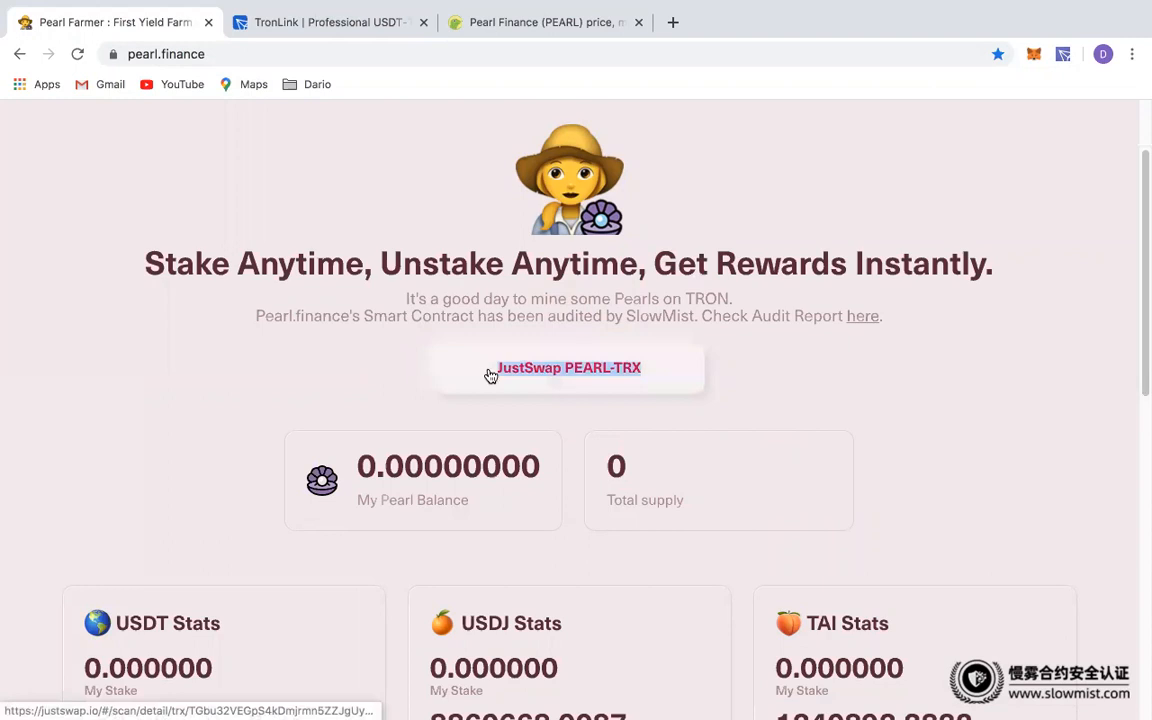
click(573, 368)
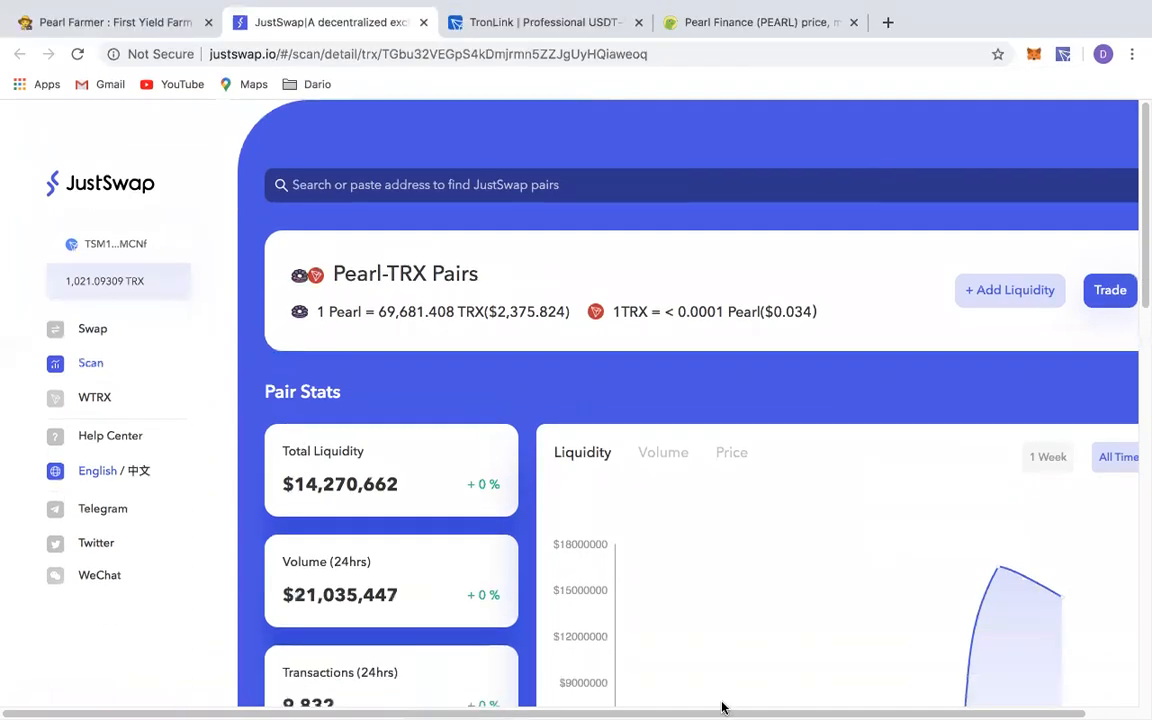
drag(782, 707, 913, 702)
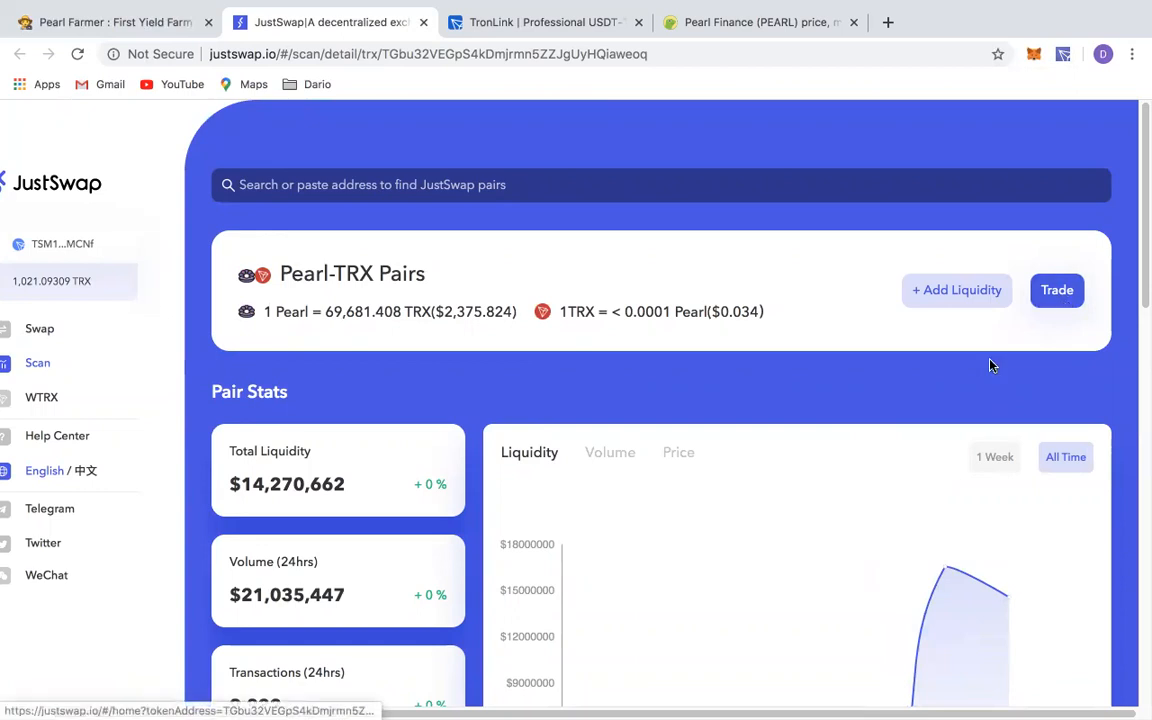
click(1053, 293)
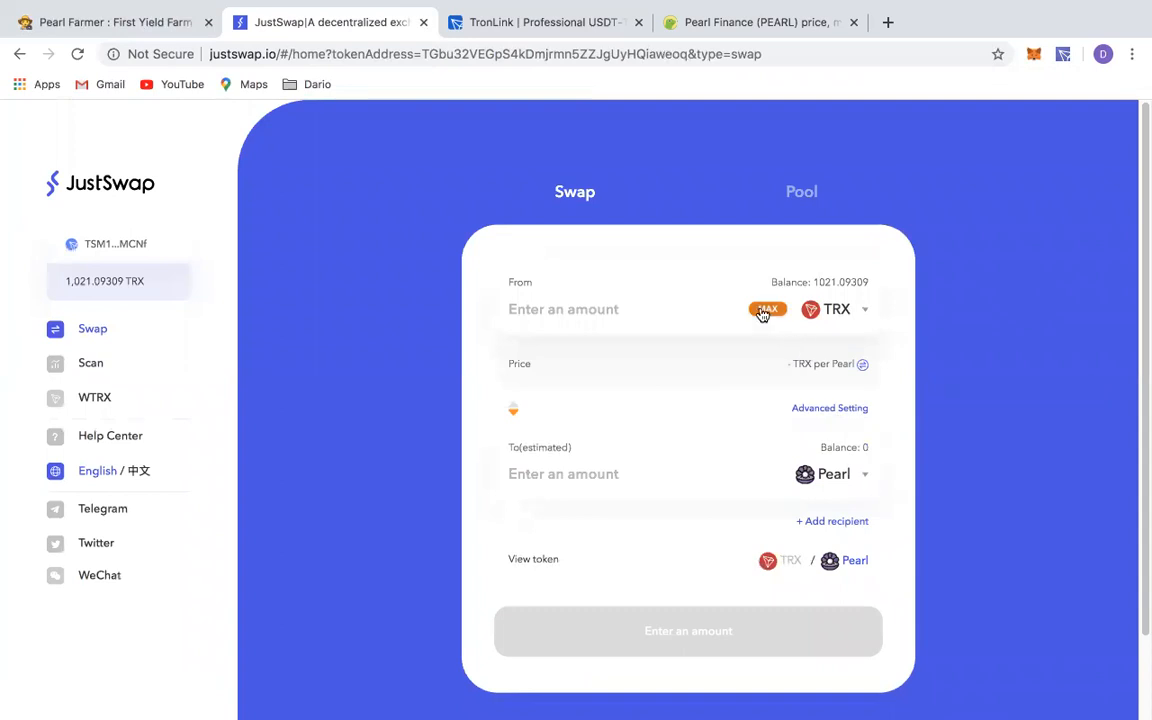
Set the amount of TRX to swap for Pearl to 500
click(764, 311)
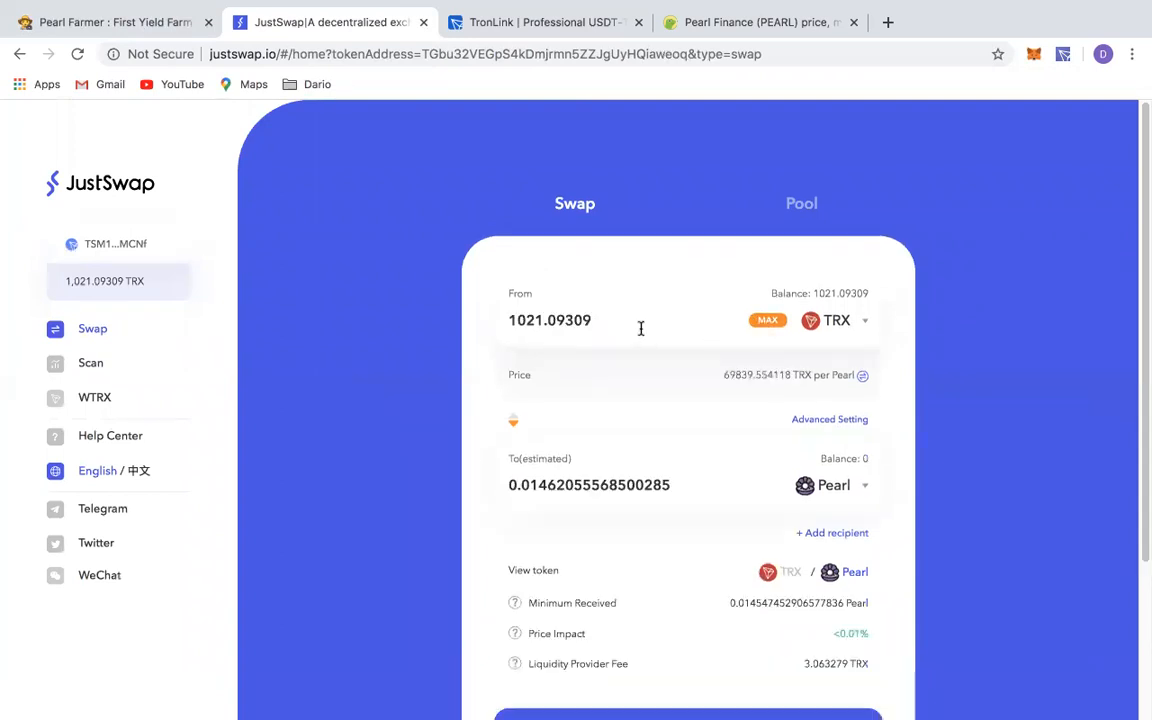
scroll(927, 396, down, 2)
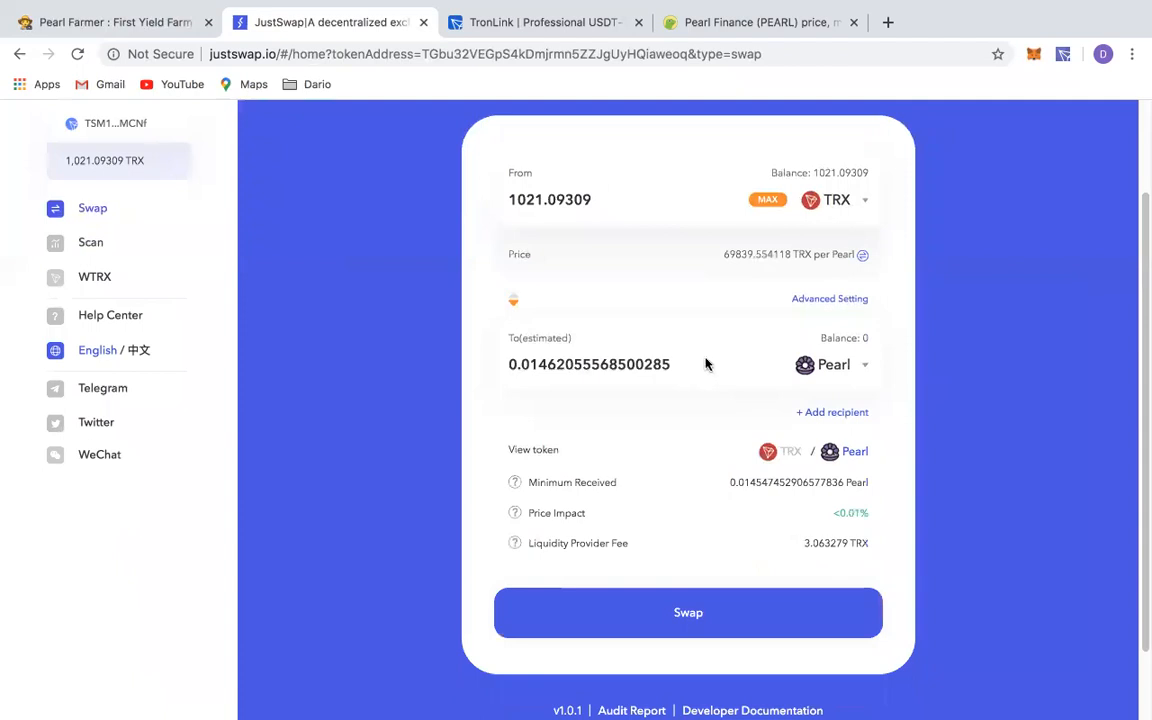
scroll(720, 362, up, 1)
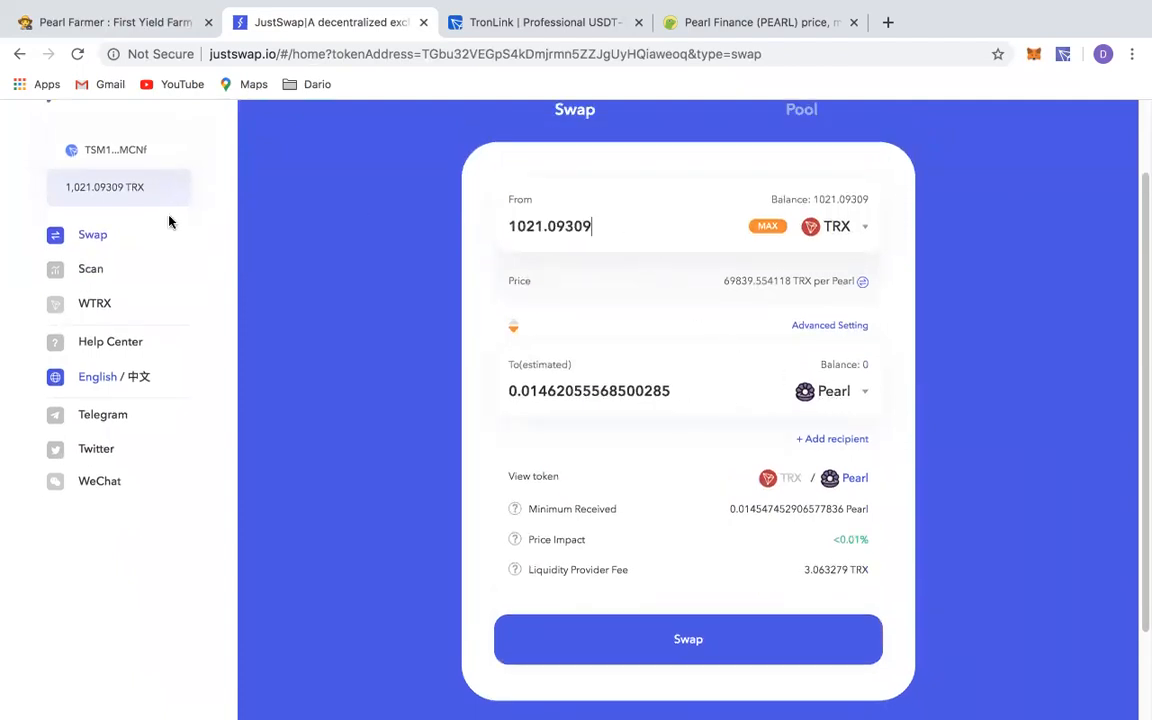
drag(615, 226, 470, 239)
text(500)
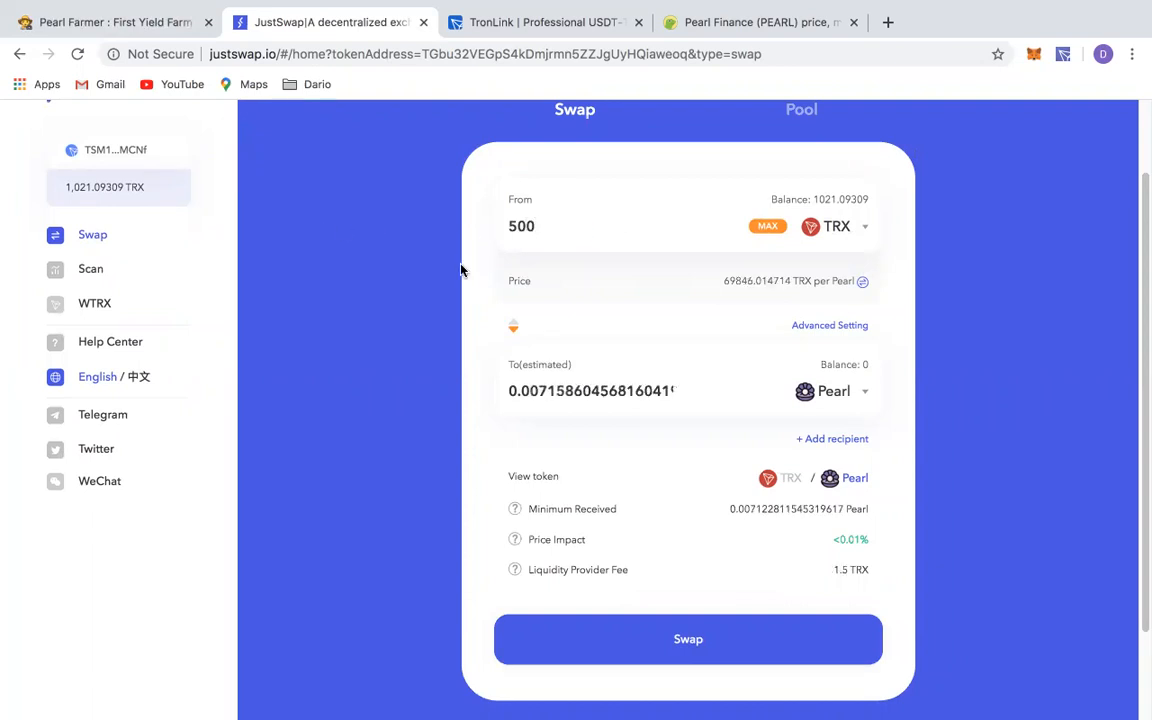
click(767, 226)
click(612, 229)
drag(608, 232, 463, 240)
text(500)
Submit and confirm the swap of 500 TRX for Pearl, and dismiss the transaction dialog and notification
click(752, 636)
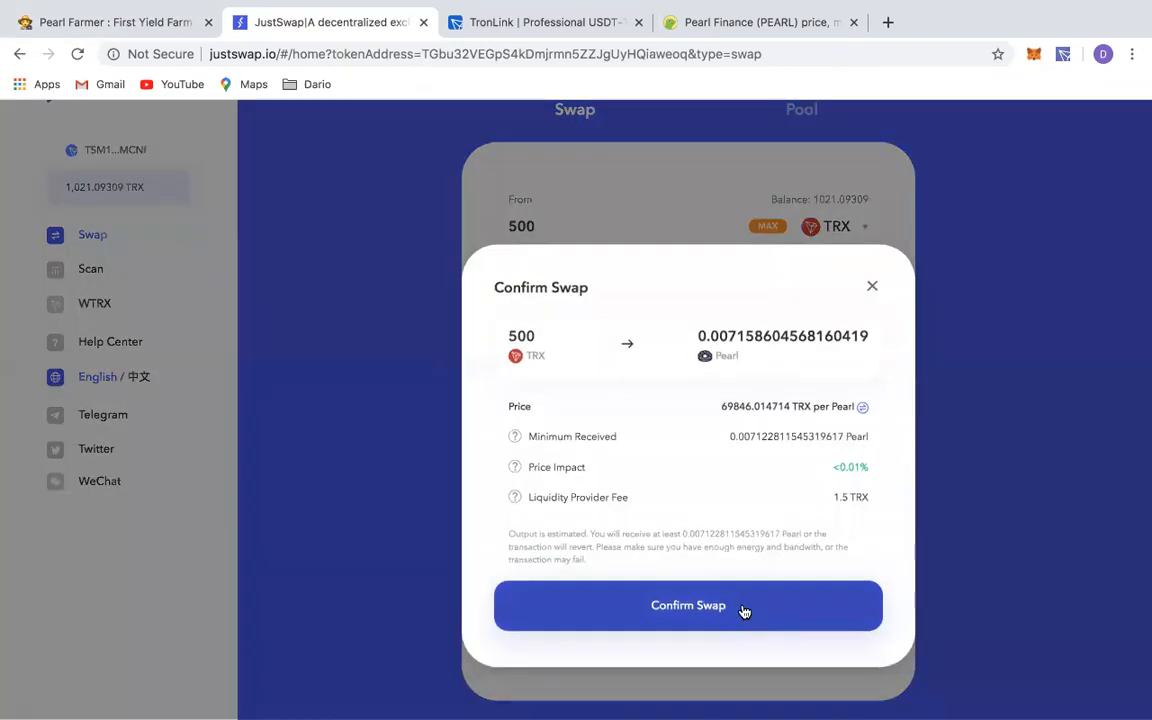
click(744, 613)
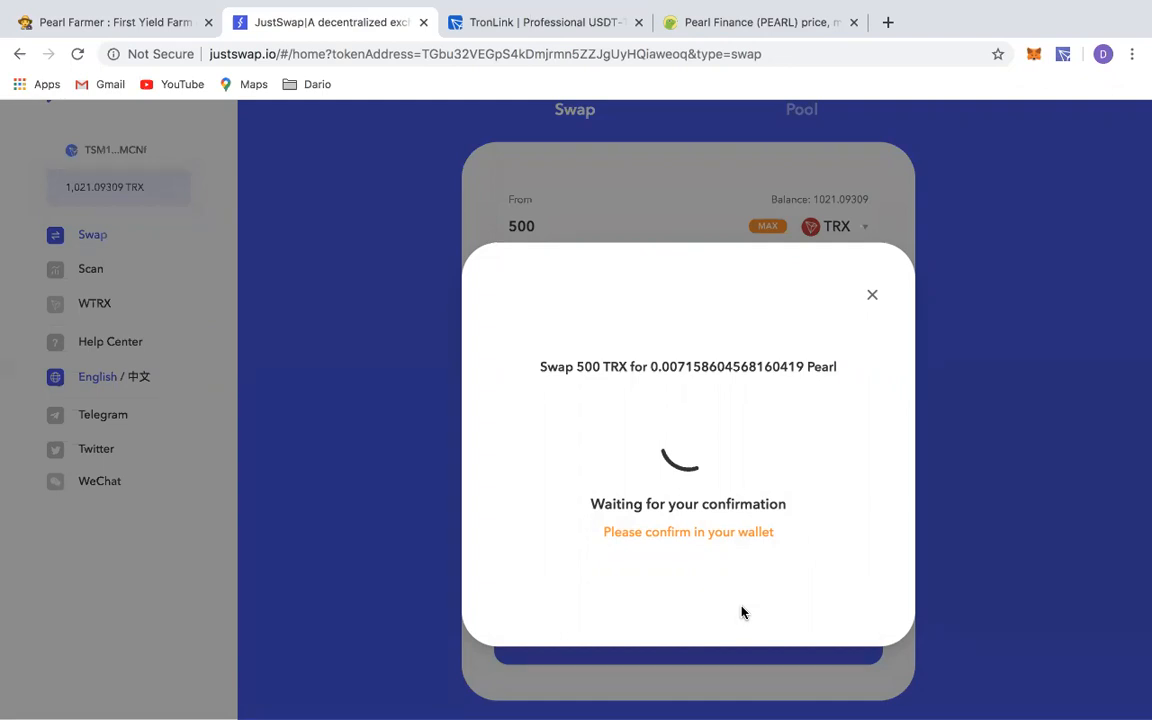
click(874, 297)
click(1098, 147)
scroll(1070, 220, up, 2)
scroll(1062, 240, down, 2)
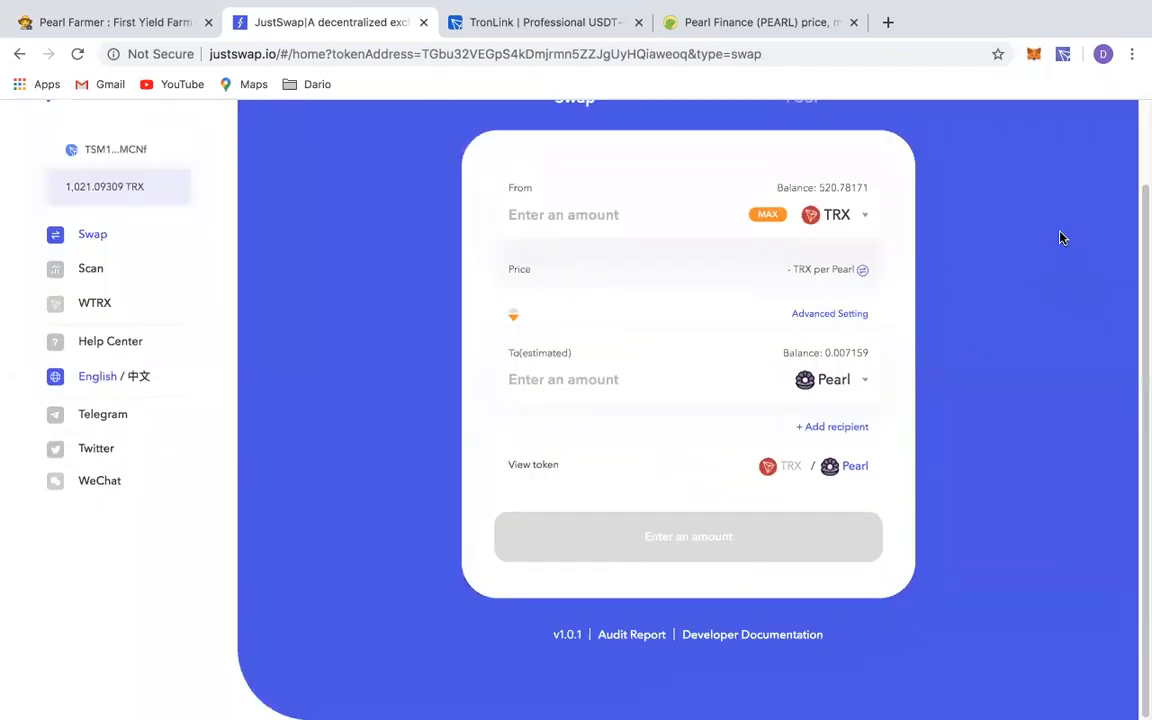
Return to the Pearl-TRX pair page, close the TronLink site's tab, and open the pair's Add Liquidity form
click(18, 56)
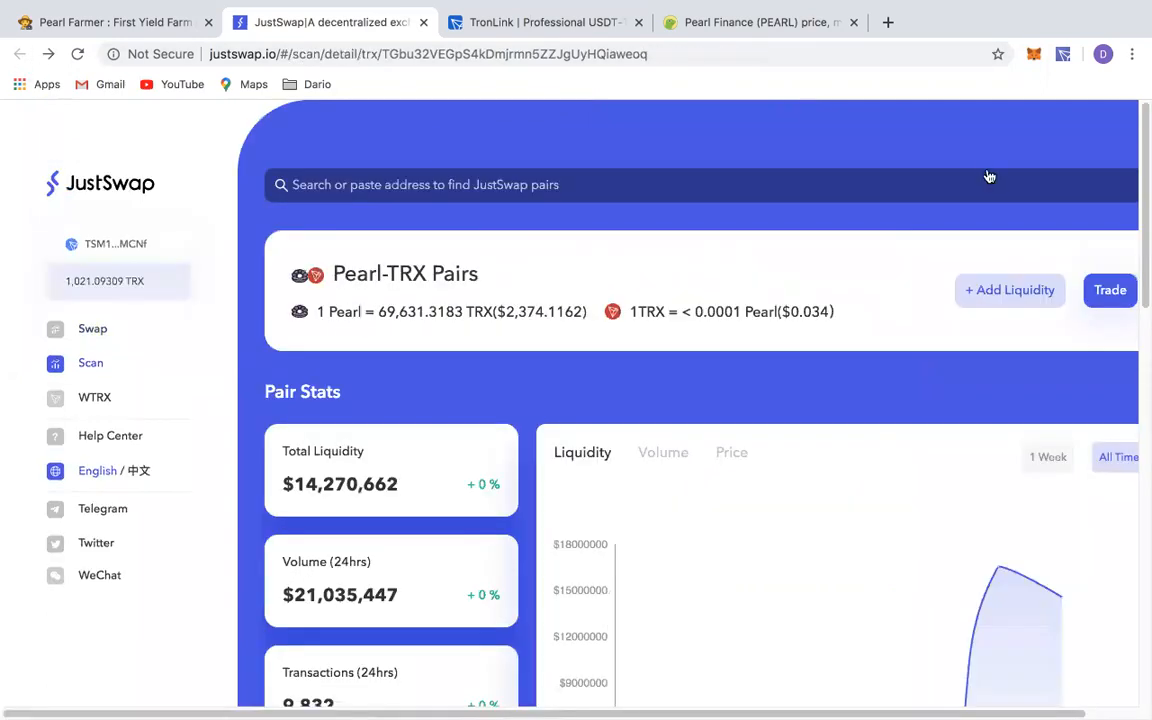
click(555, 22)
click(347, 30)
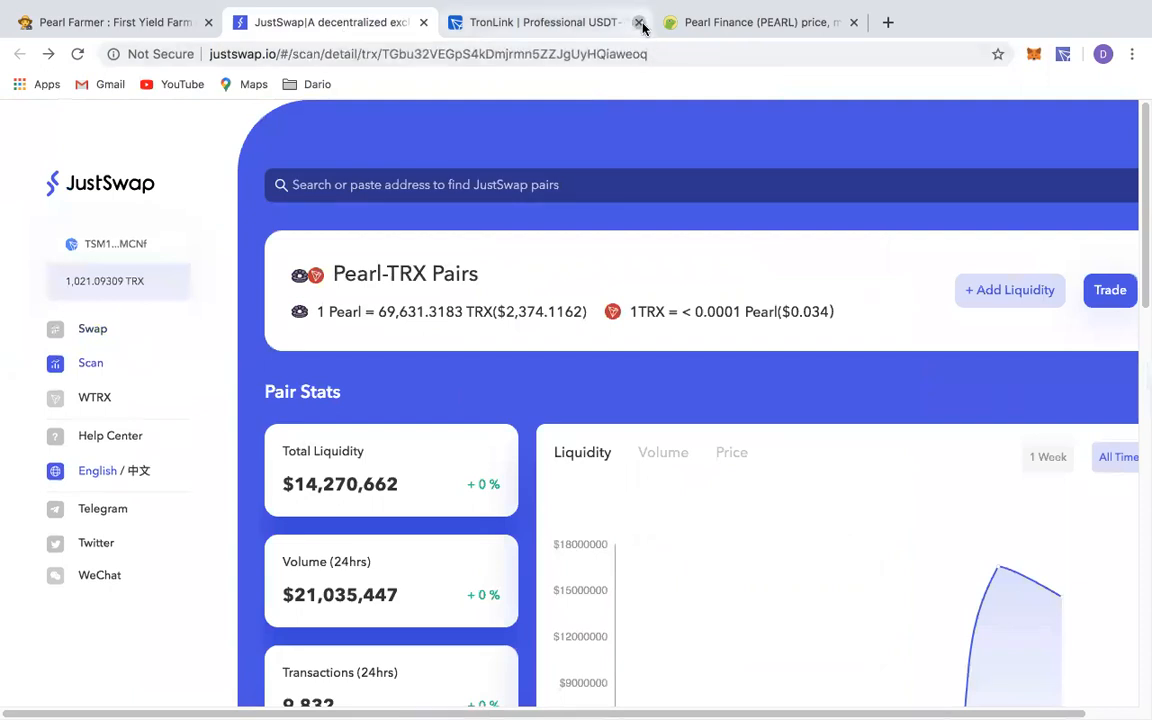
click(637, 22)
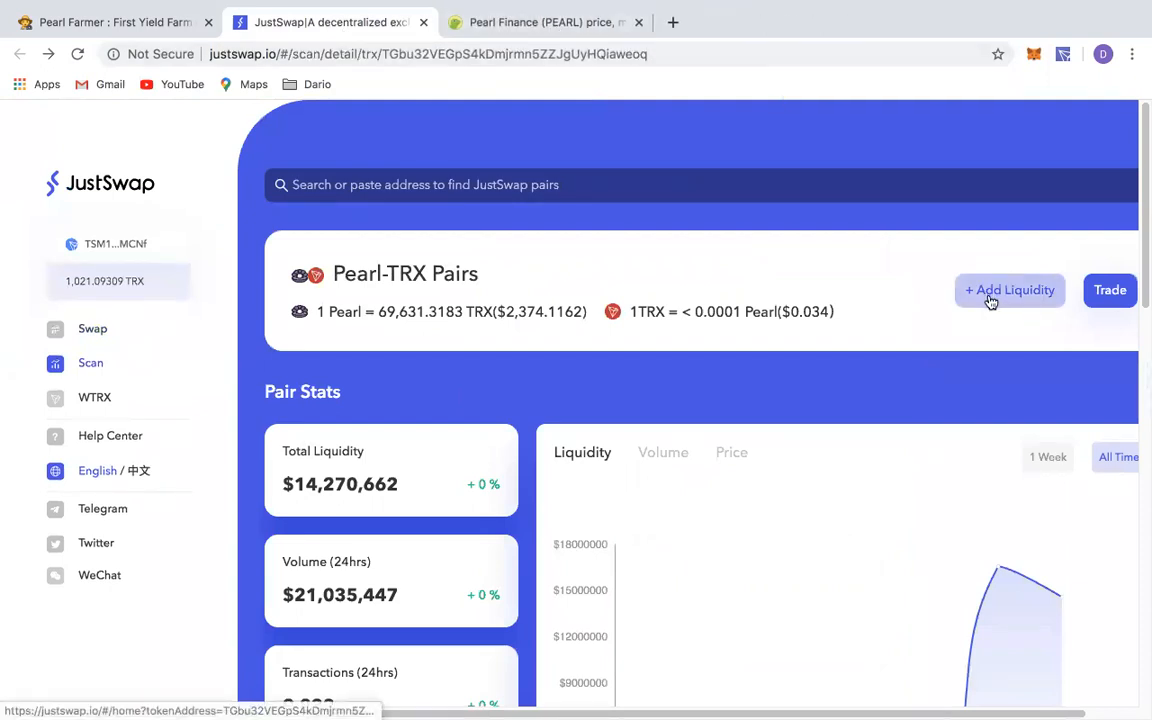
click(1010, 290)
scroll(988, 300, down, 1)
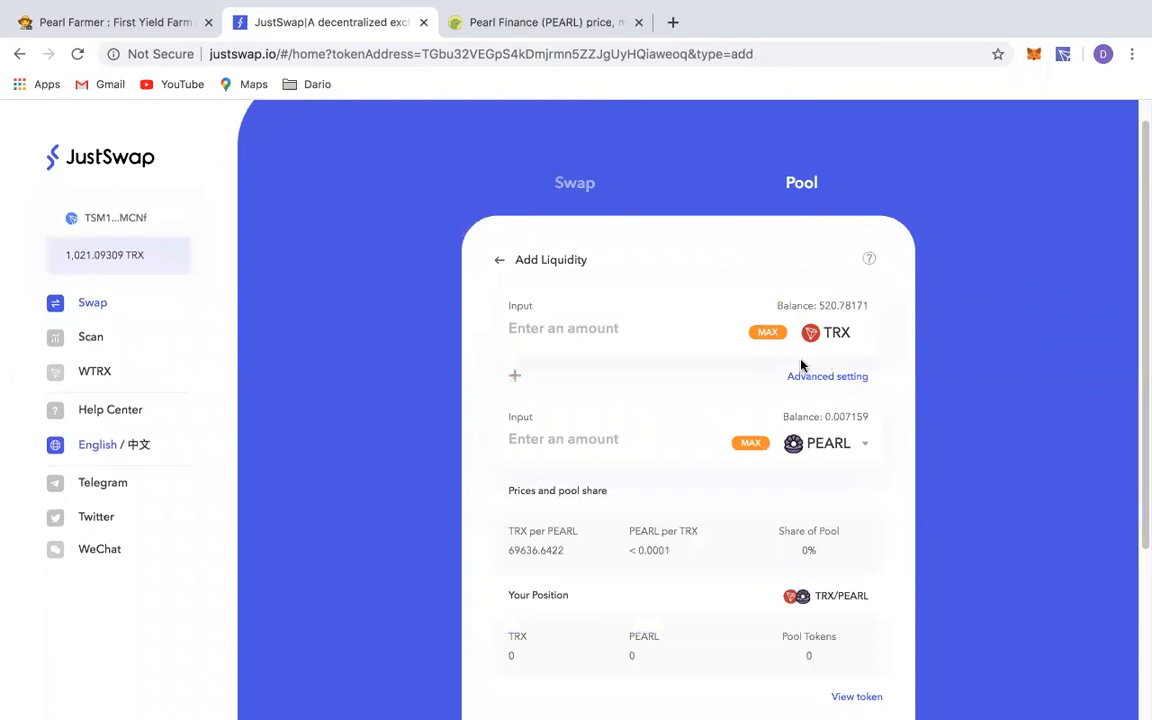
scroll(815, 385, down, 1)
click(766, 300)
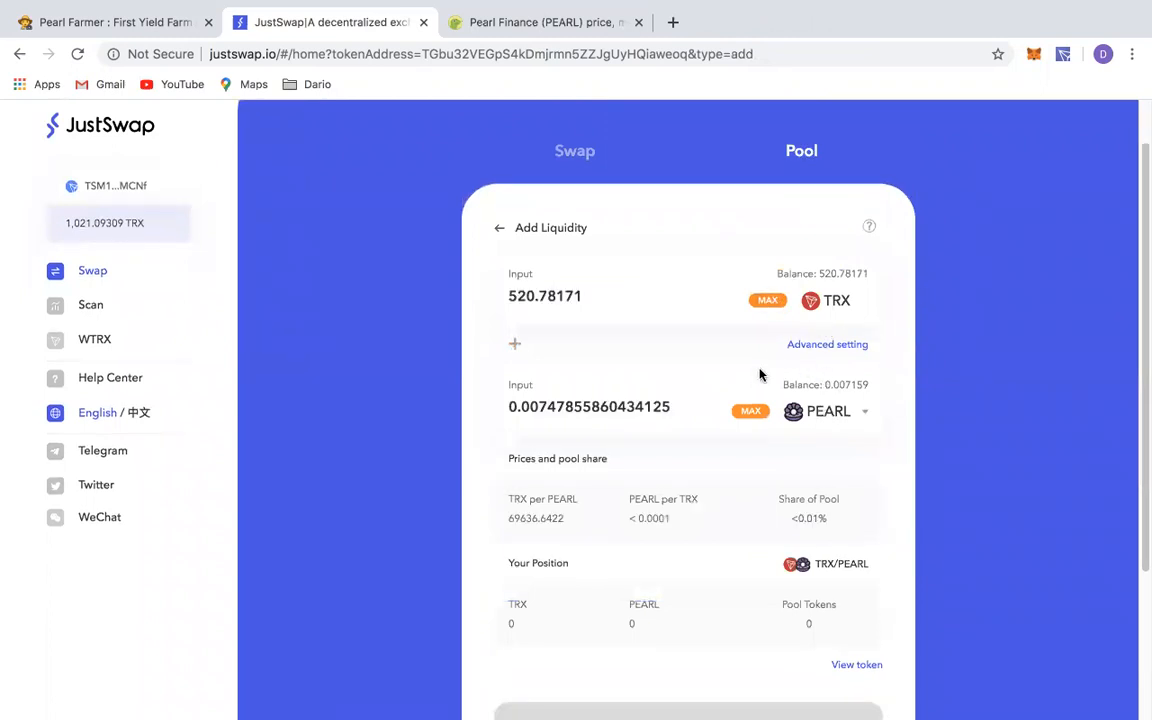
scroll(1041, 401, down, 2)
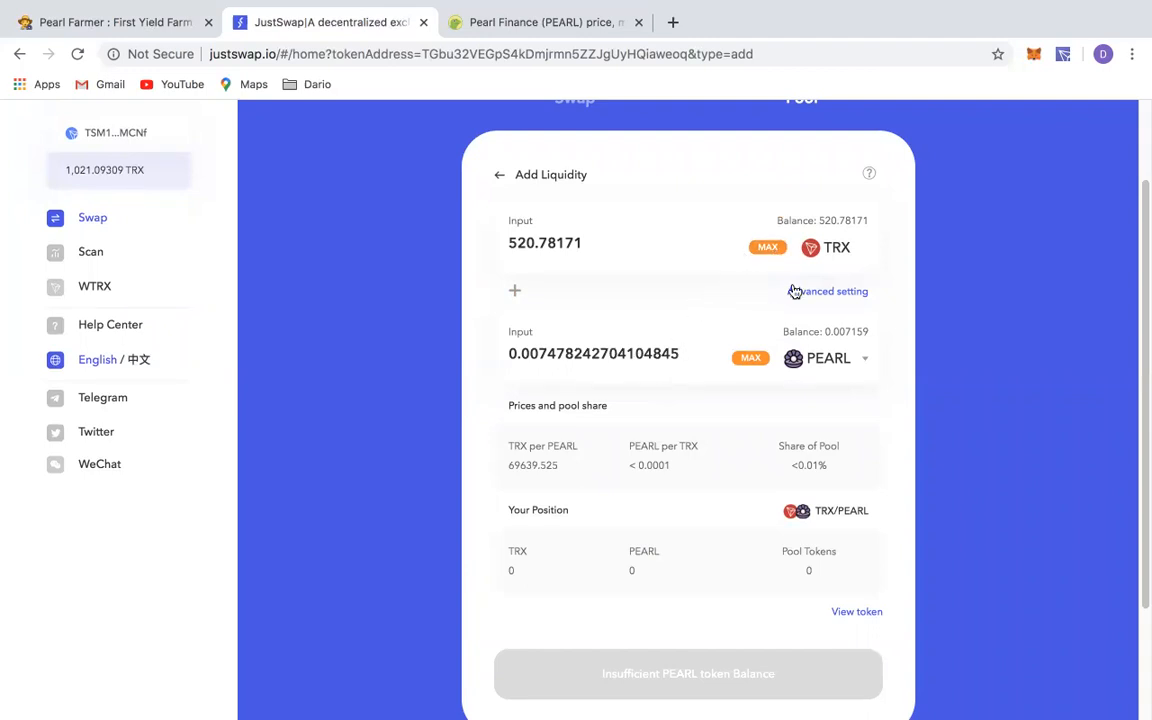
click(751, 359)
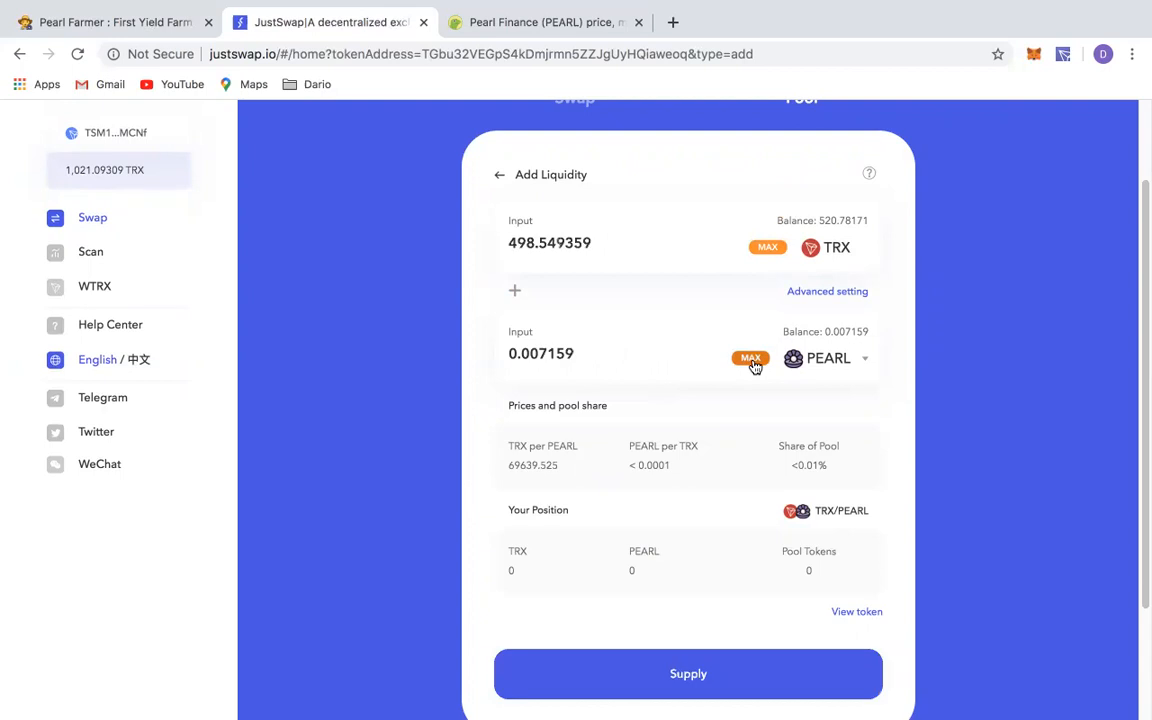
scroll(800, 380, down, 3)
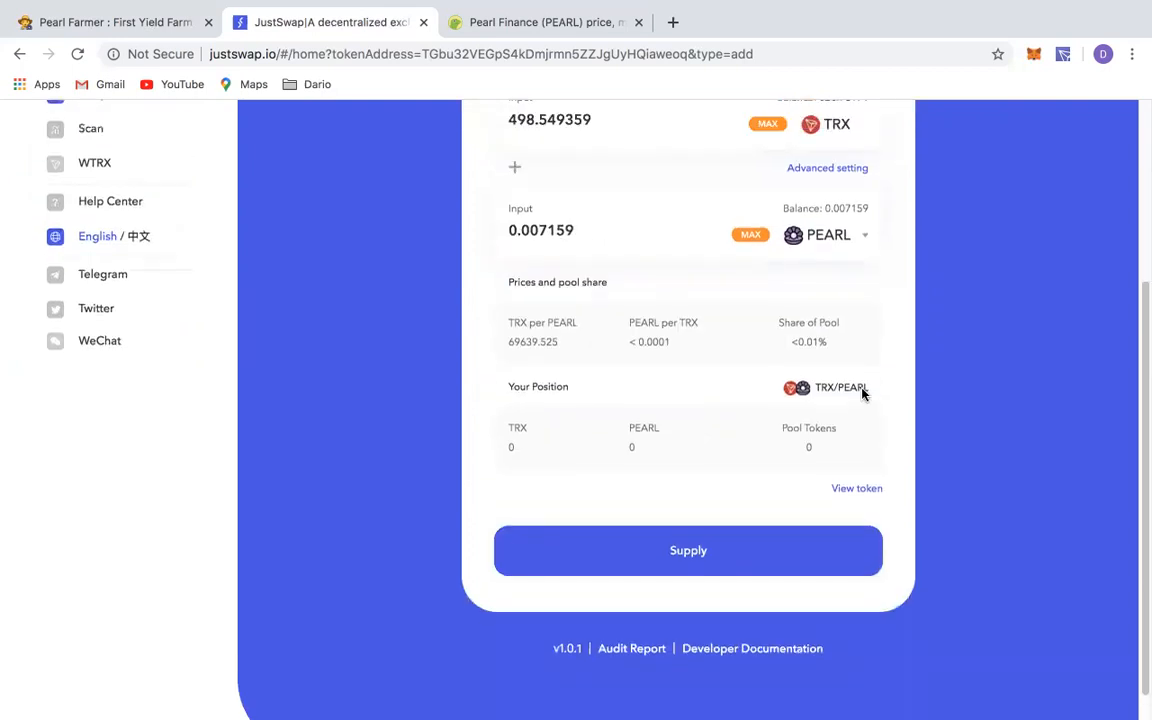
click(789, 561)
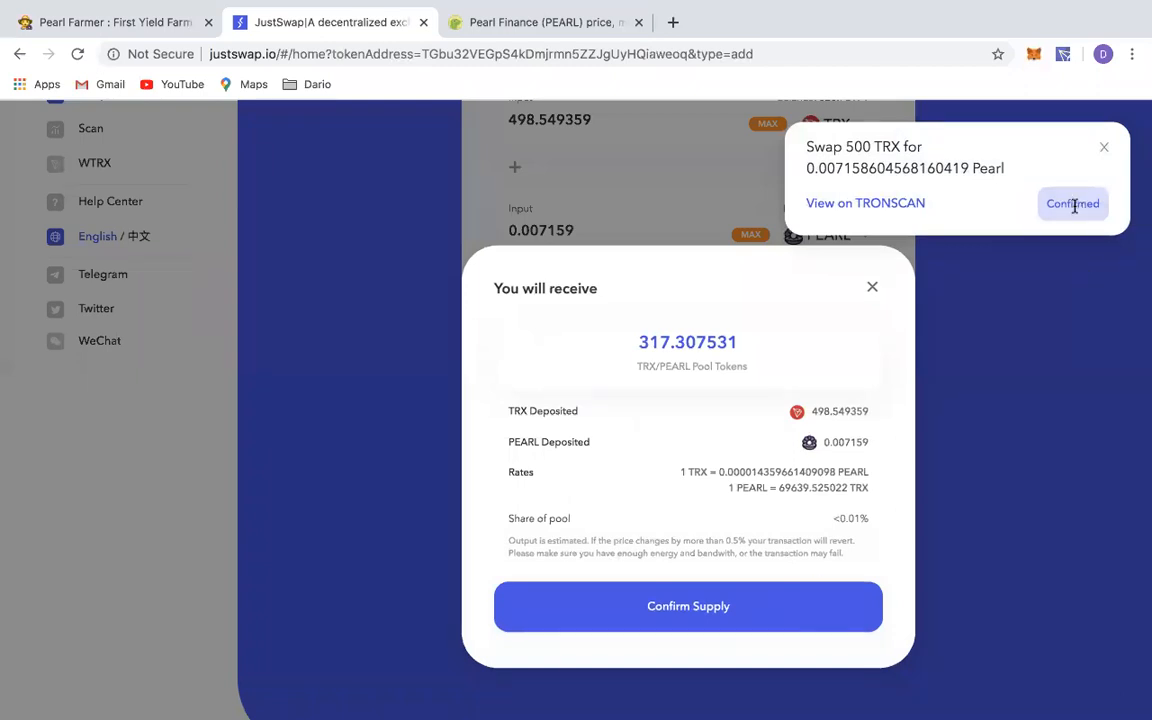
click(1103, 149)
double_click(874, 288)
click(872, 287)
scroll(876, 287, up, 3)
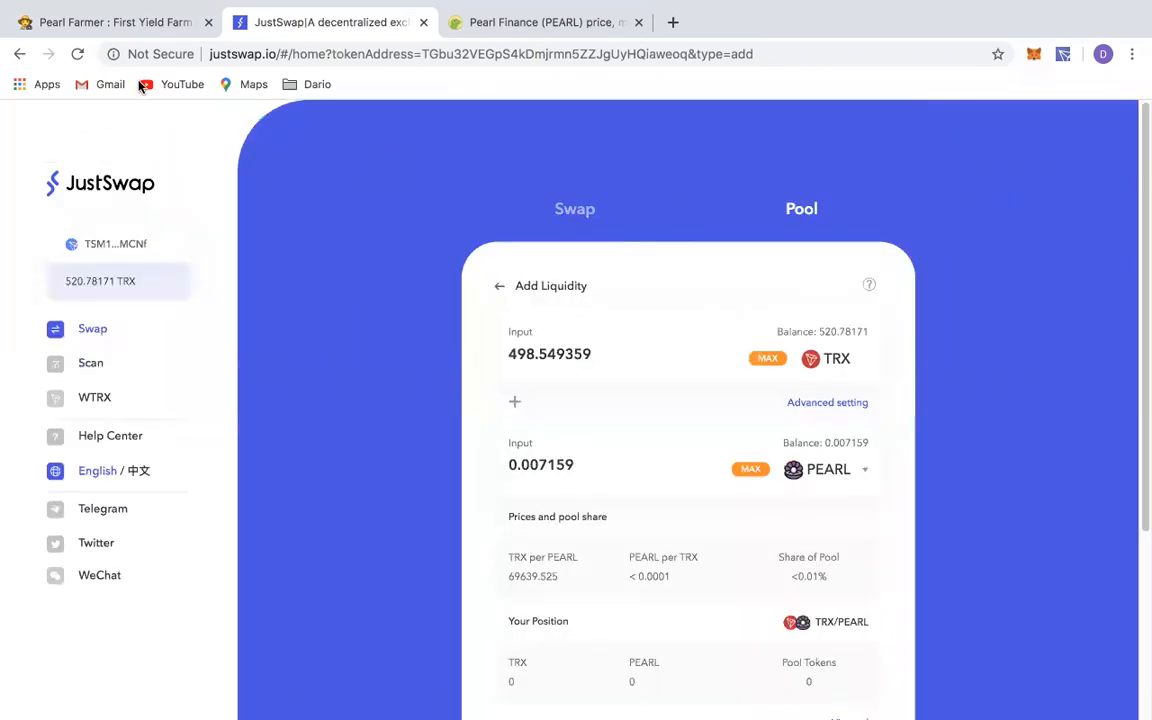
click(77, 53)
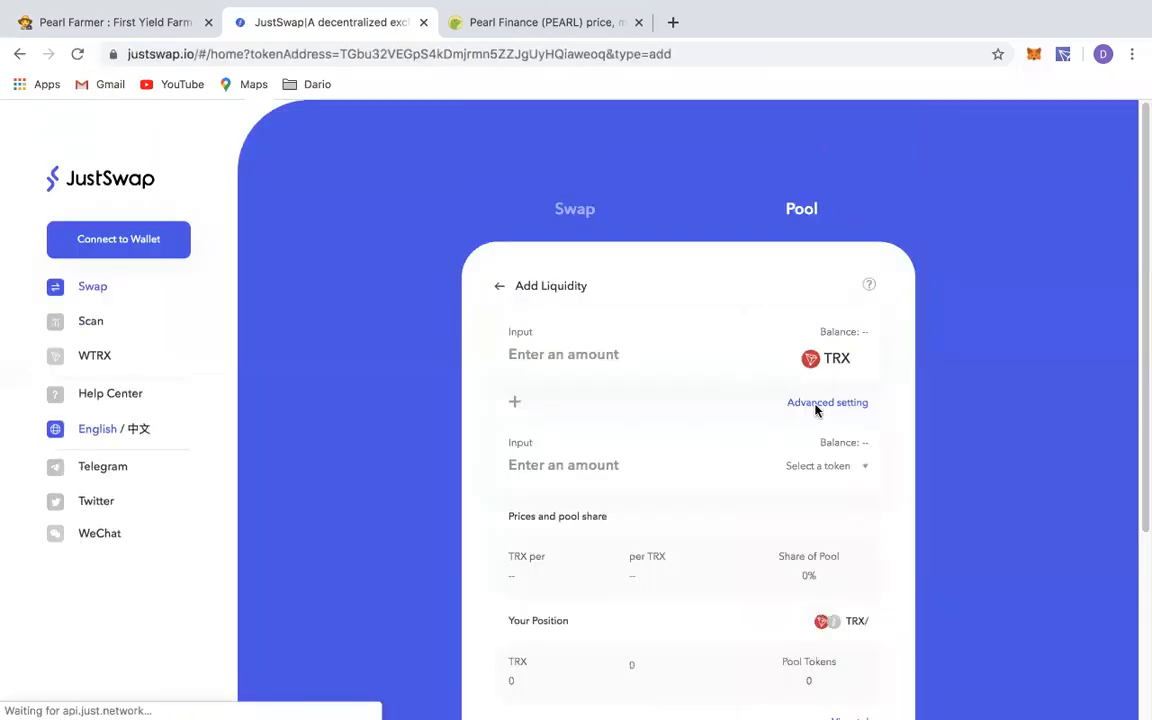
Use the maximum PEARL balance of 0.007159 with 498.549359 TRX as liquidity, and confirm supplying both to the pool
click(753, 440)
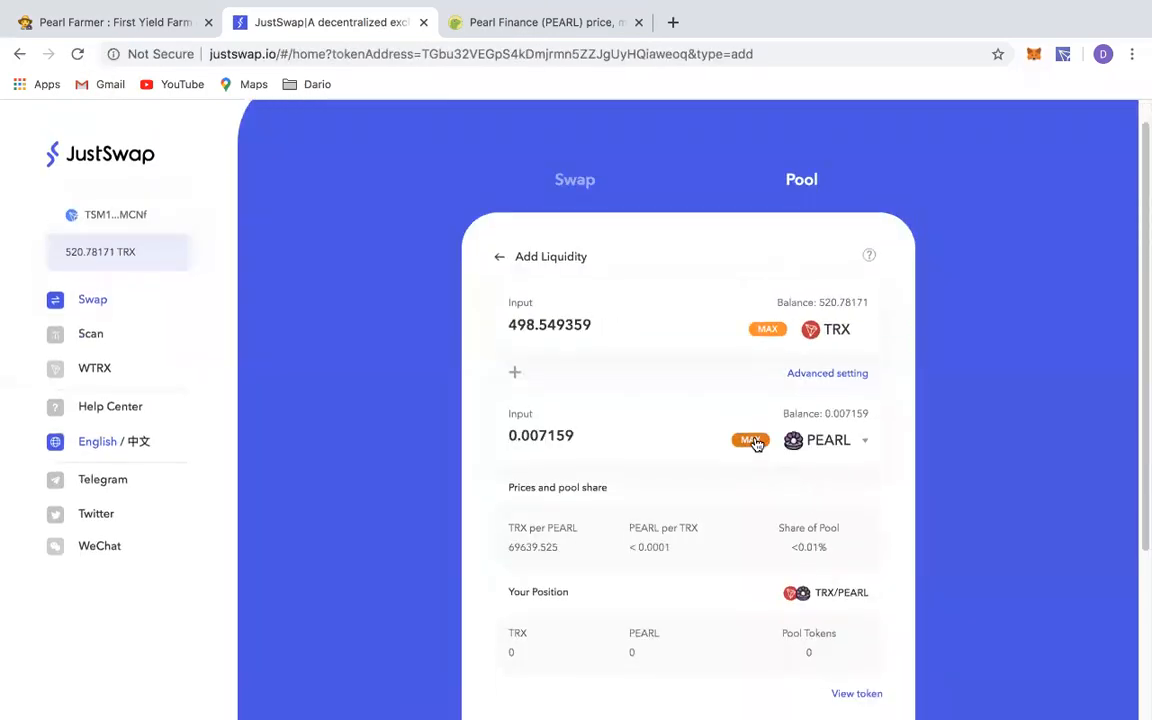
scroll(990, 450, down, 3)
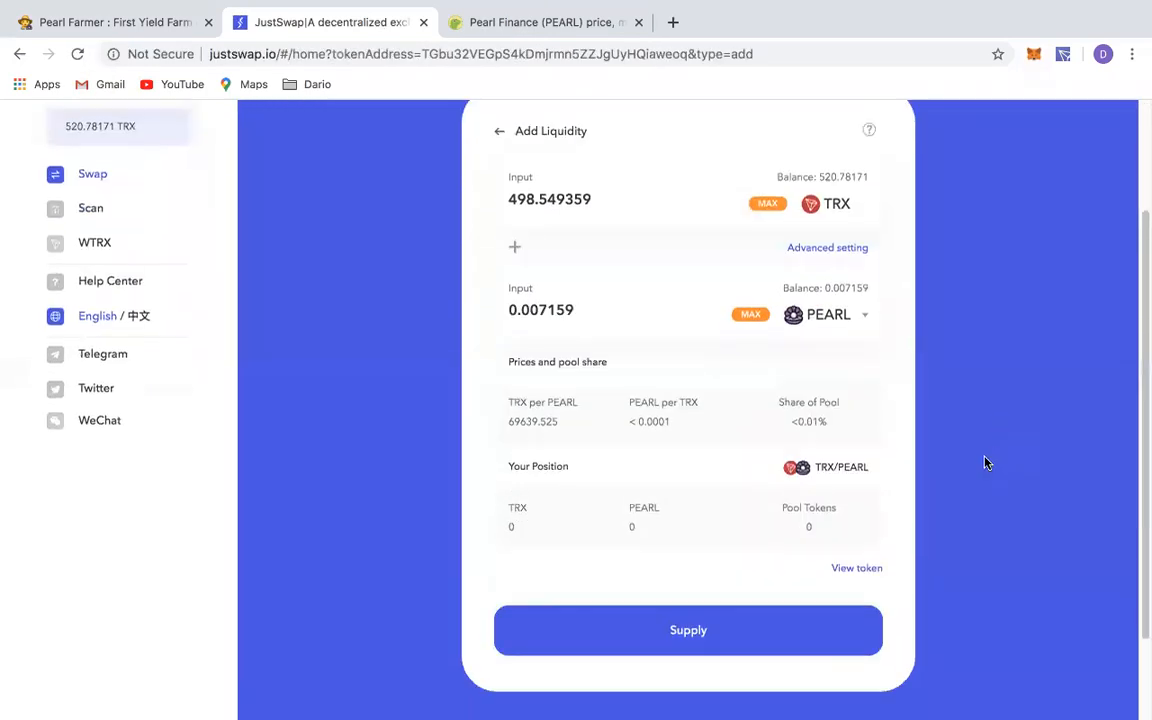
click(767, 627)
click(766, 605)
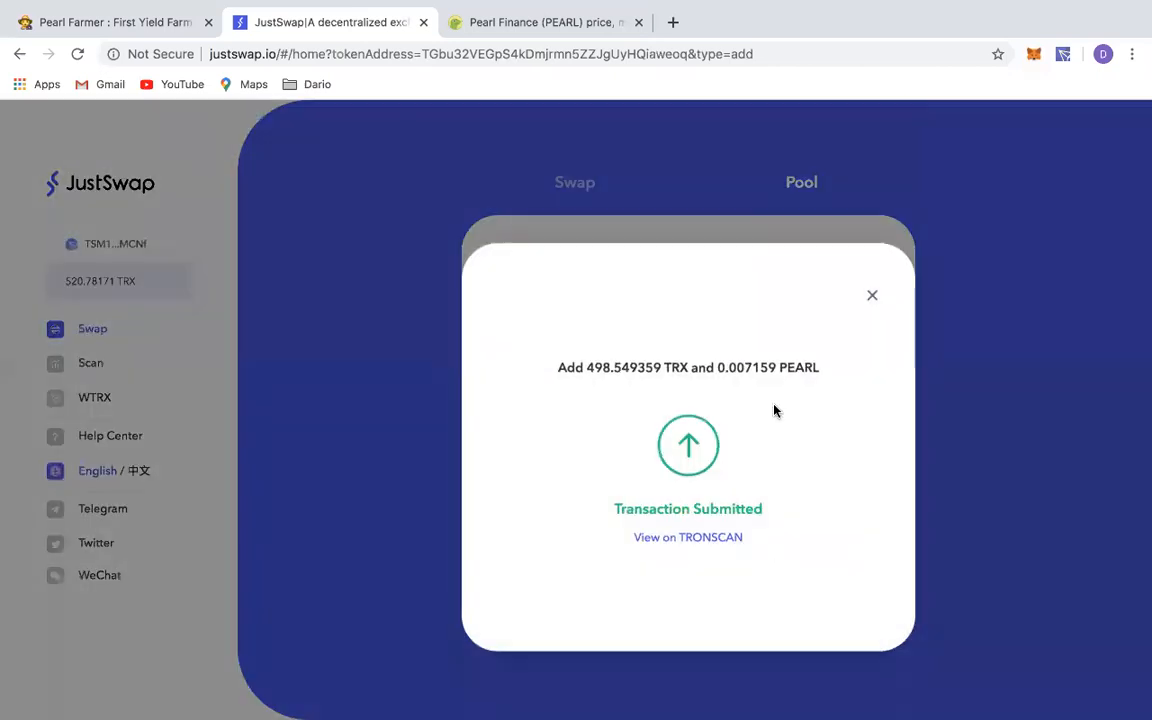
Dismiss the submitted liquidity transaction's dialog and its pending notification
click(872, 295)
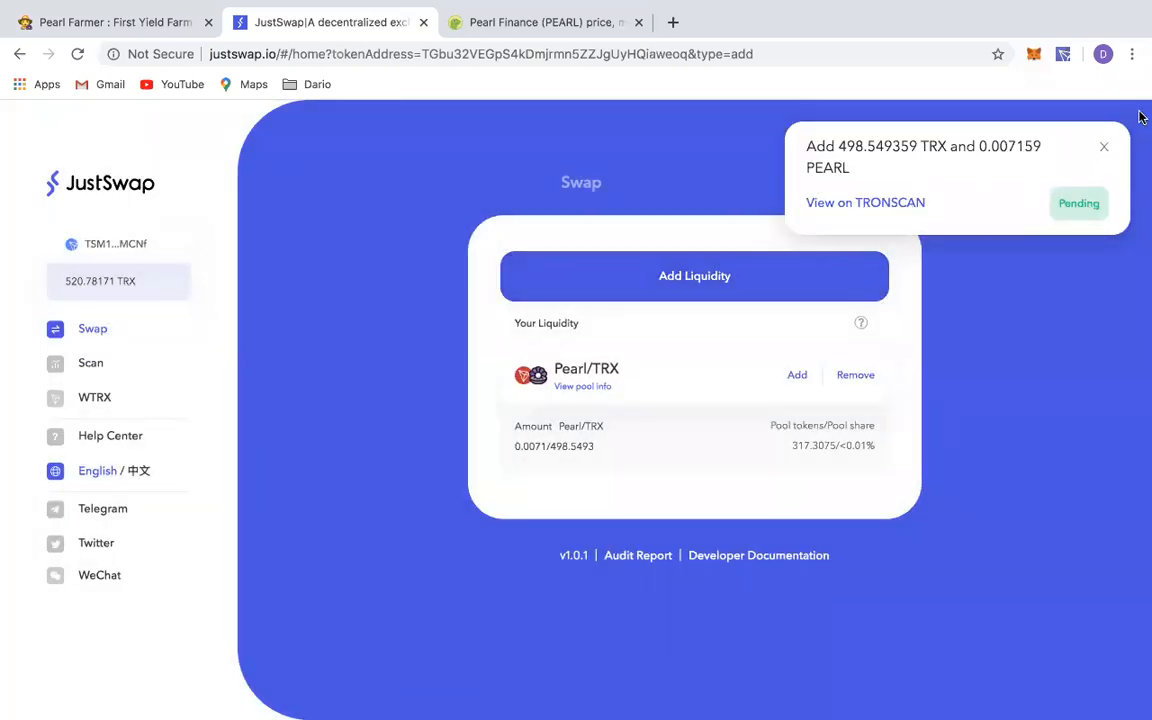
click(1104, 147)
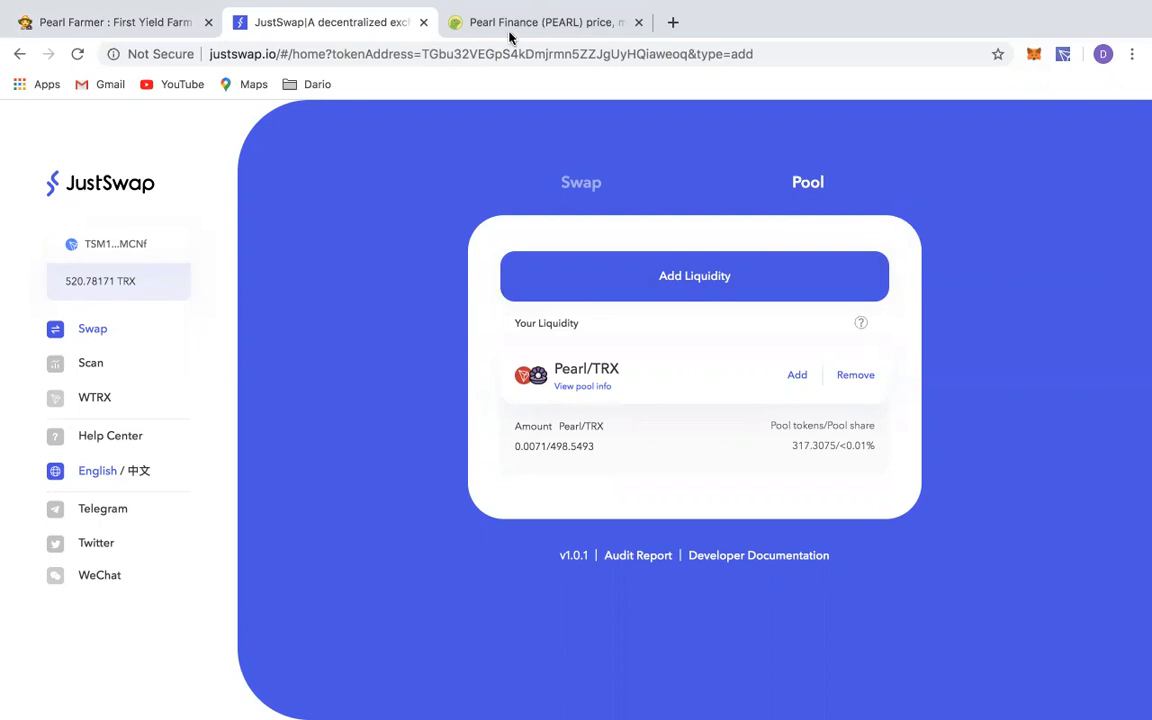
Open a new browser tab and check the token balances in the TronLink wallet
click(672, 22)
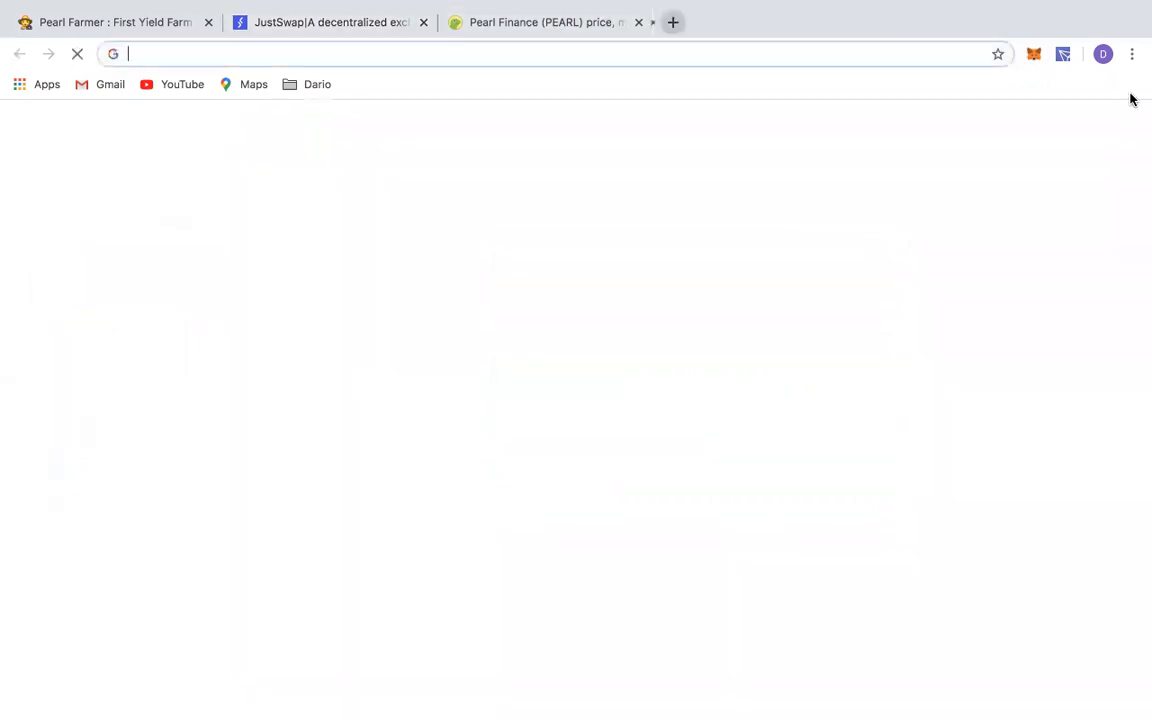
click(1063, 54)
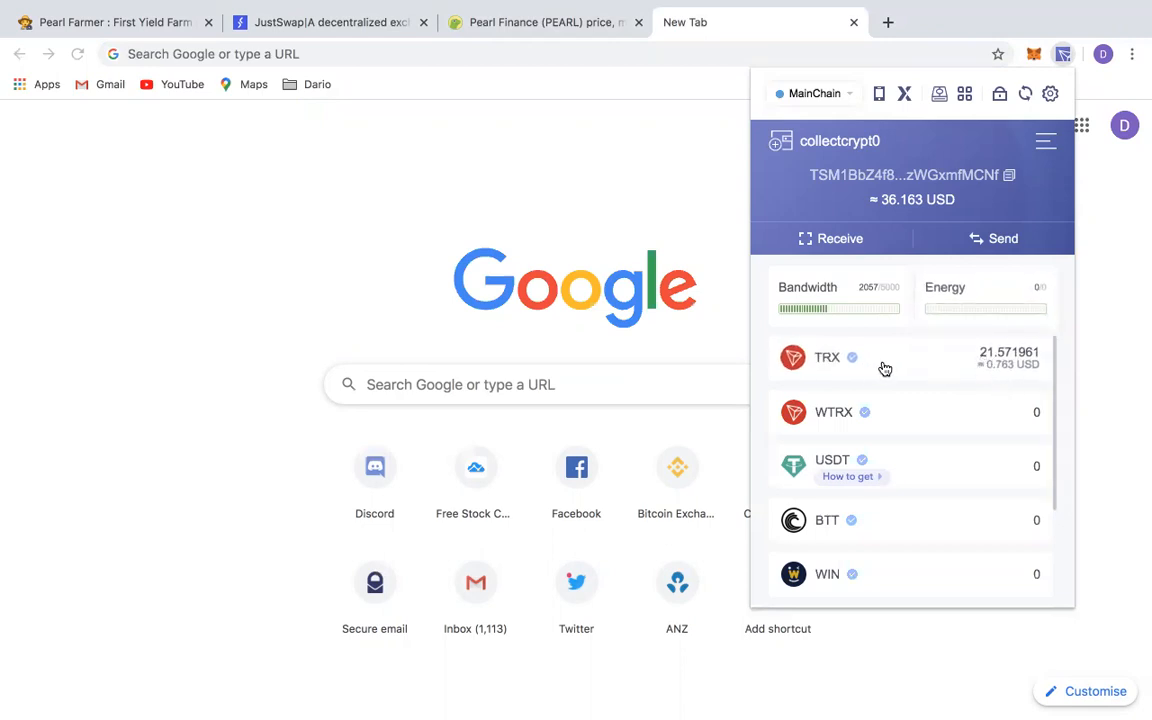
scroll(885, 366, down, 3)
scroll(885, 395, up, 3)
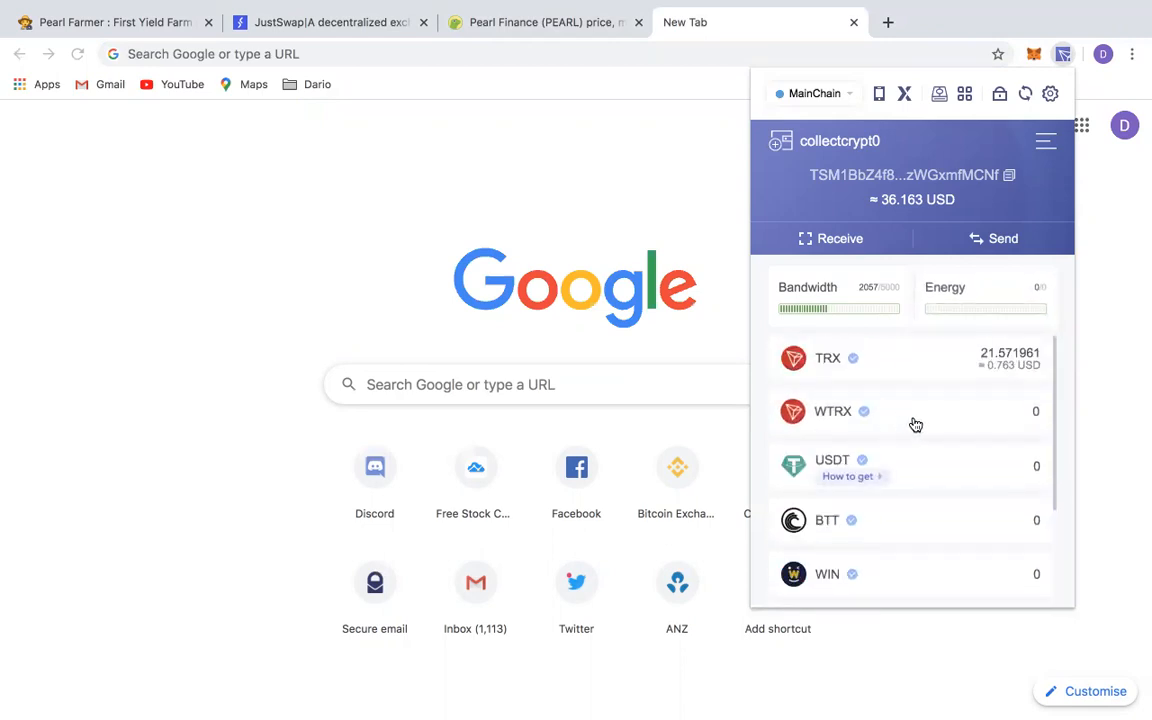
click(612, 180)
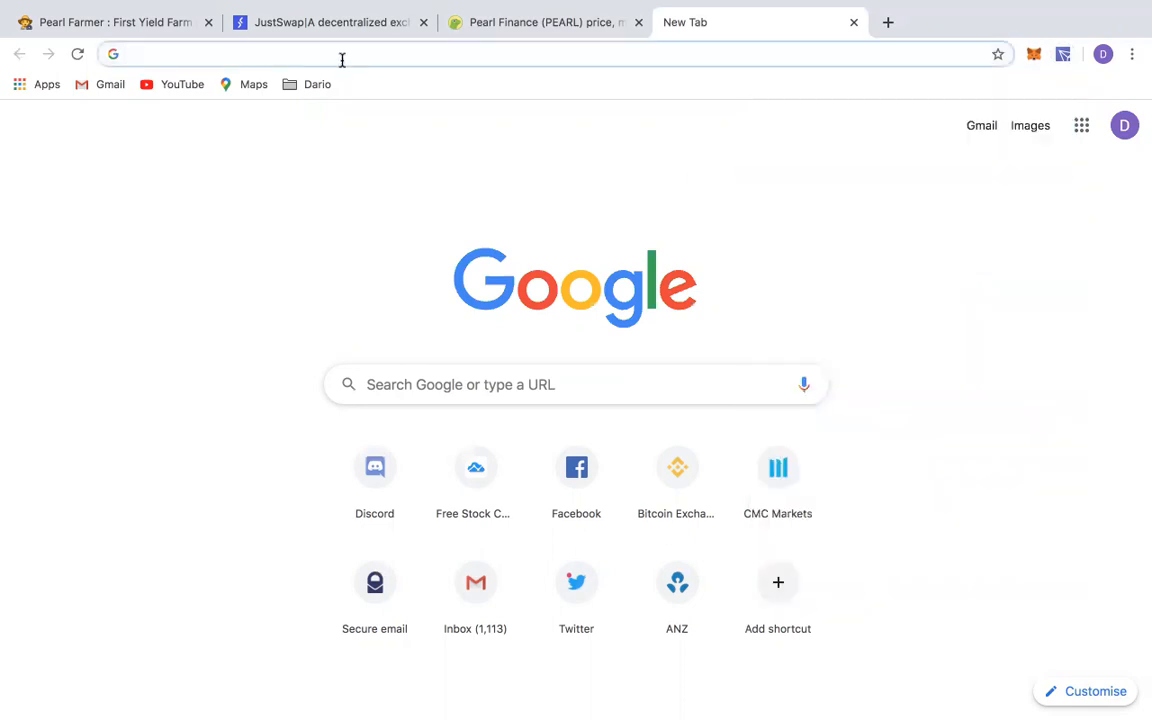
Return to the Pearl Finance site and select the PEARL/TRX LP farm
click(84, 21)
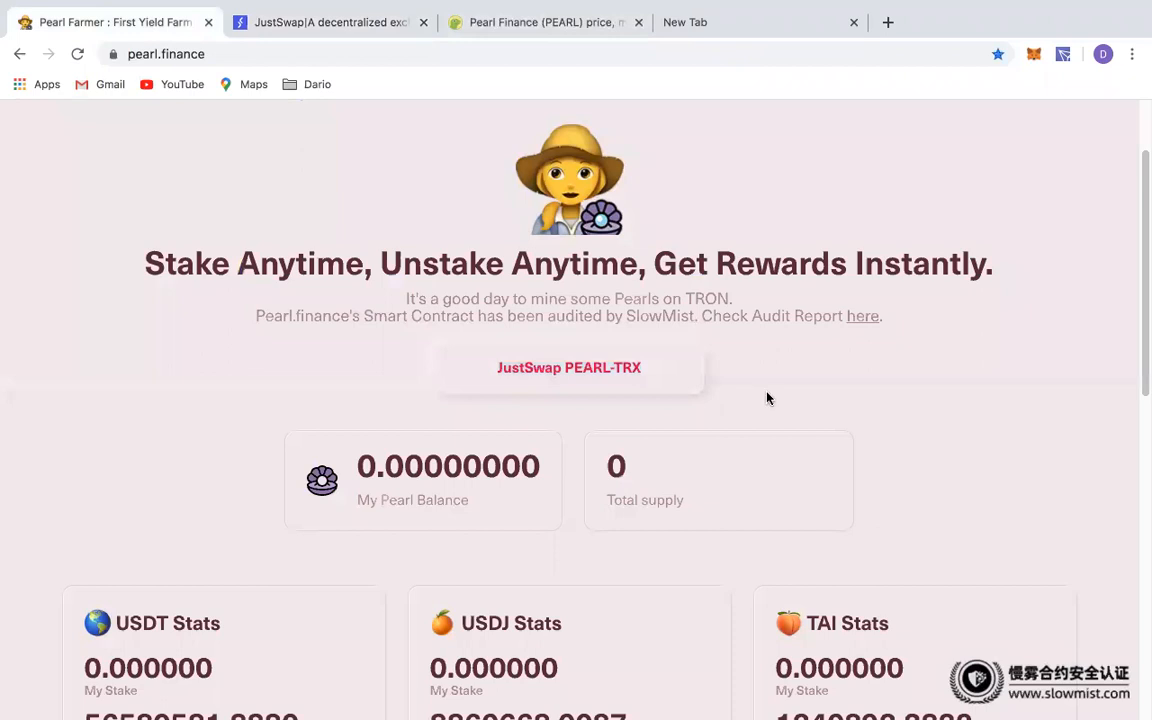
scroll(770, 380, down, 1)
scroll(760, 370, up, 3)
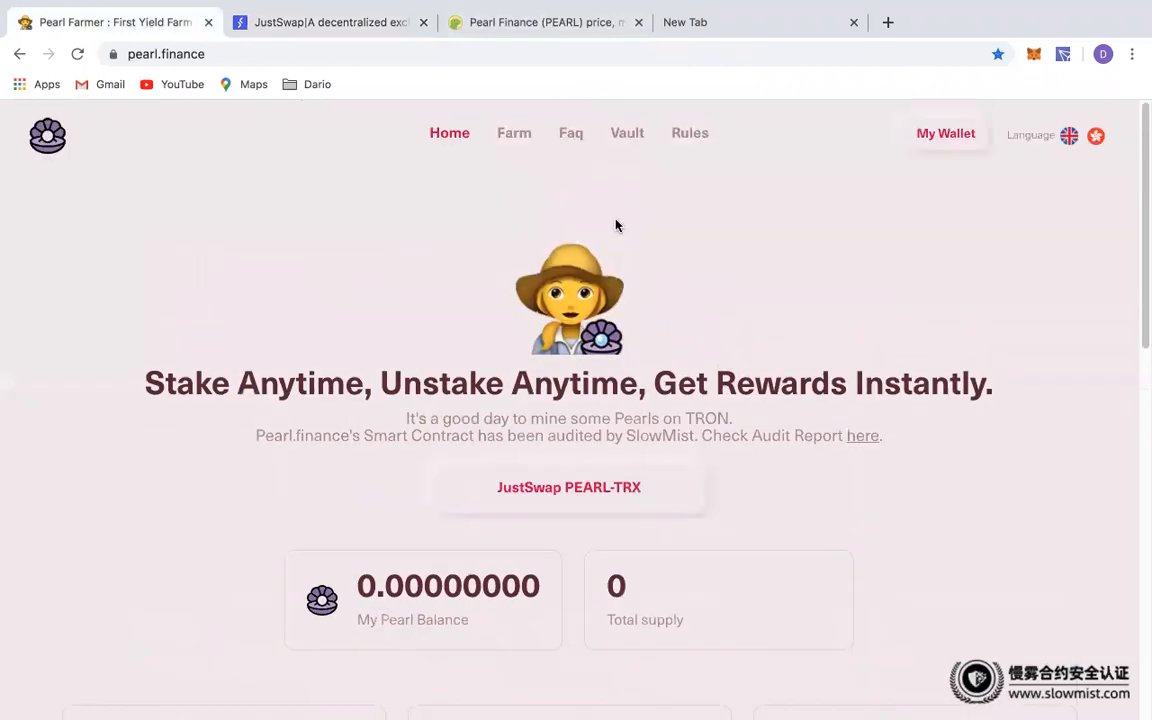
click(516, 135)
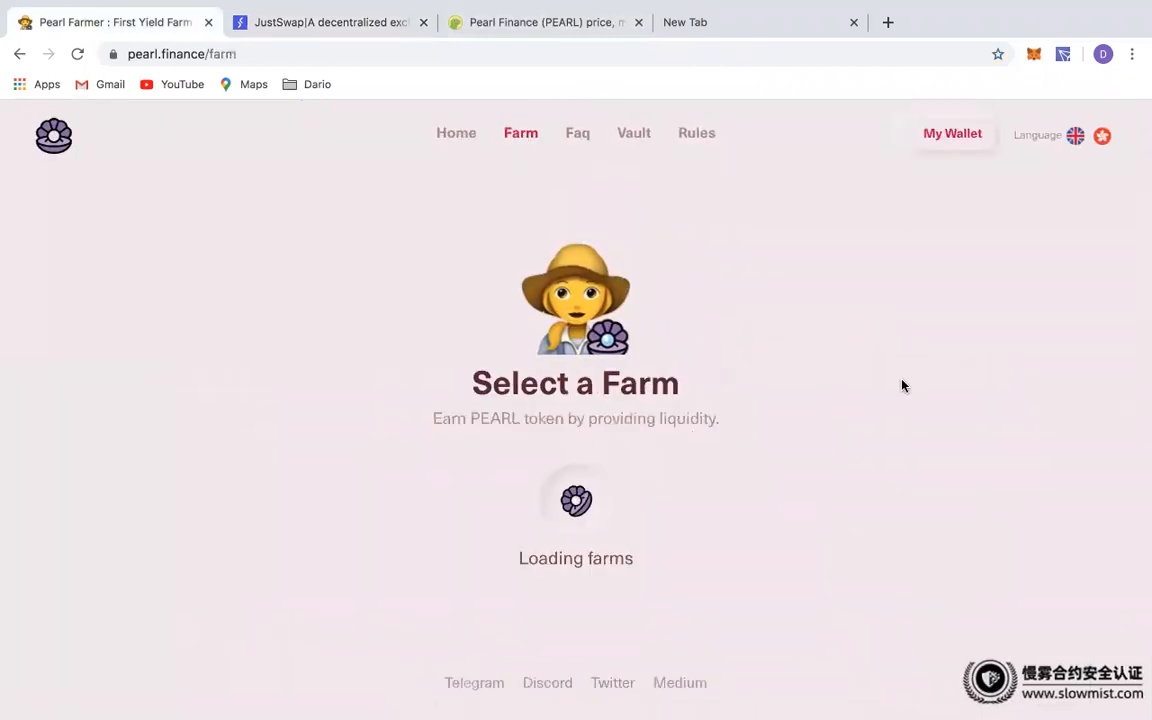
scroll(306, 480, down, 2)
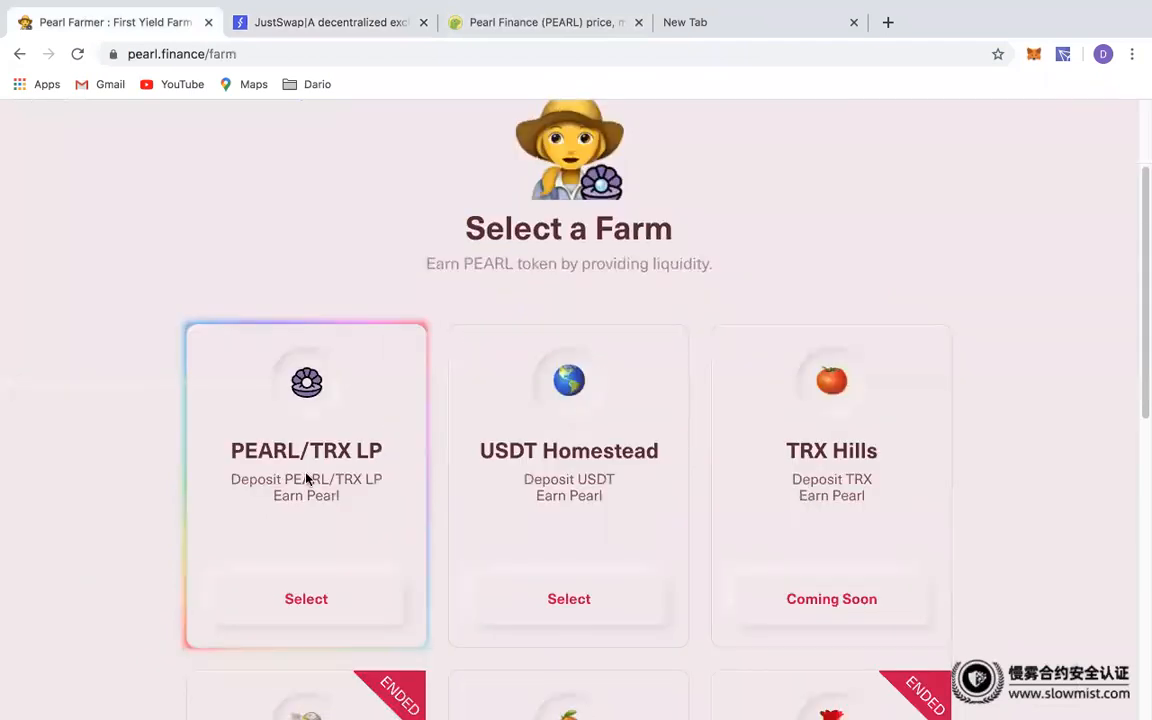
scroll(309, 522, down, 1)
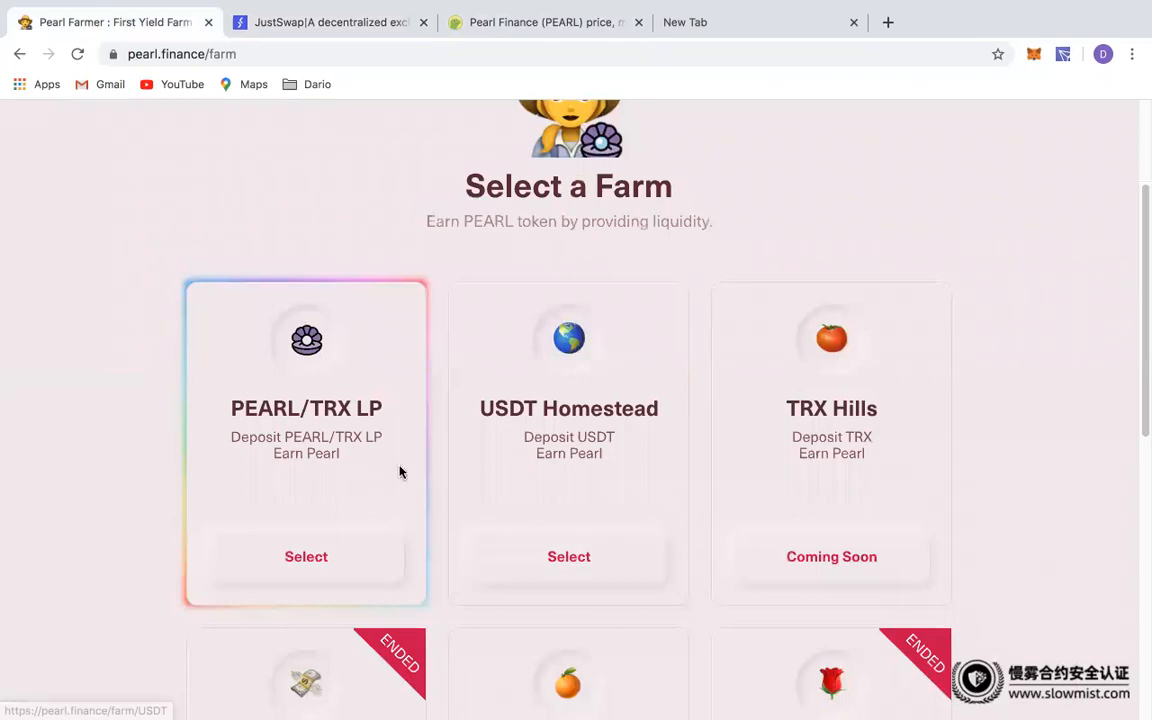
click(327, 562)
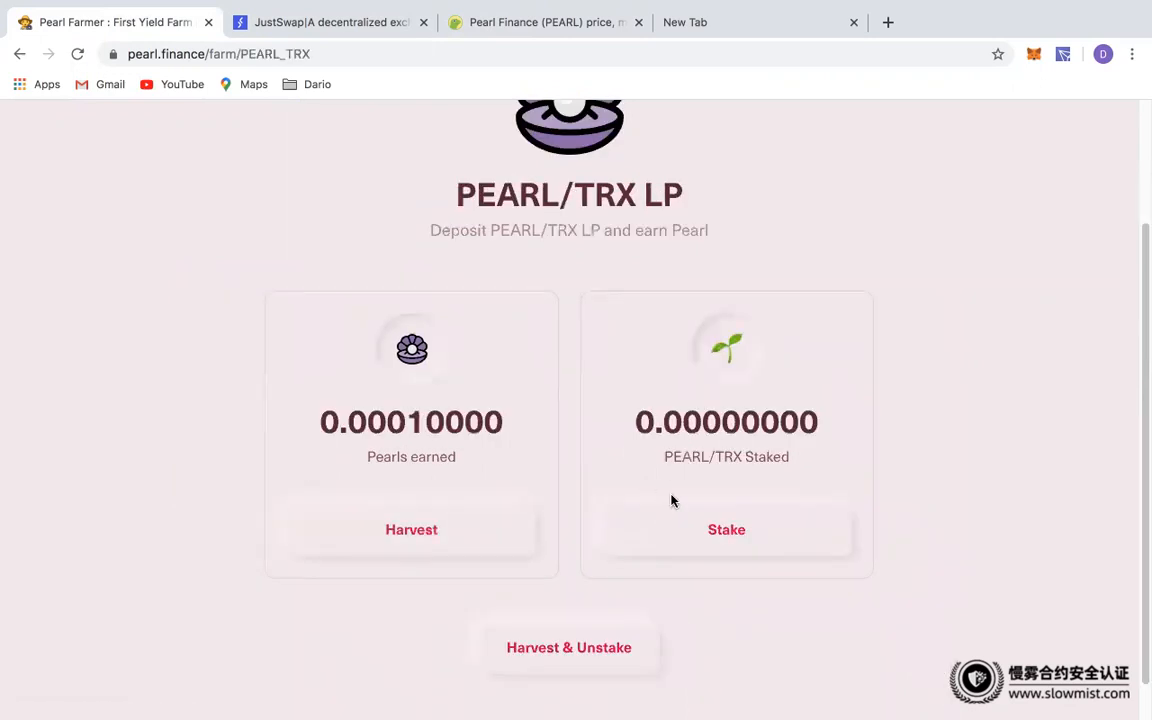
Stake the maximum available 317.307531 PEARL/TRX LP tokens in the farm and confirm the deposit
scroll(646, 364, down, 1)
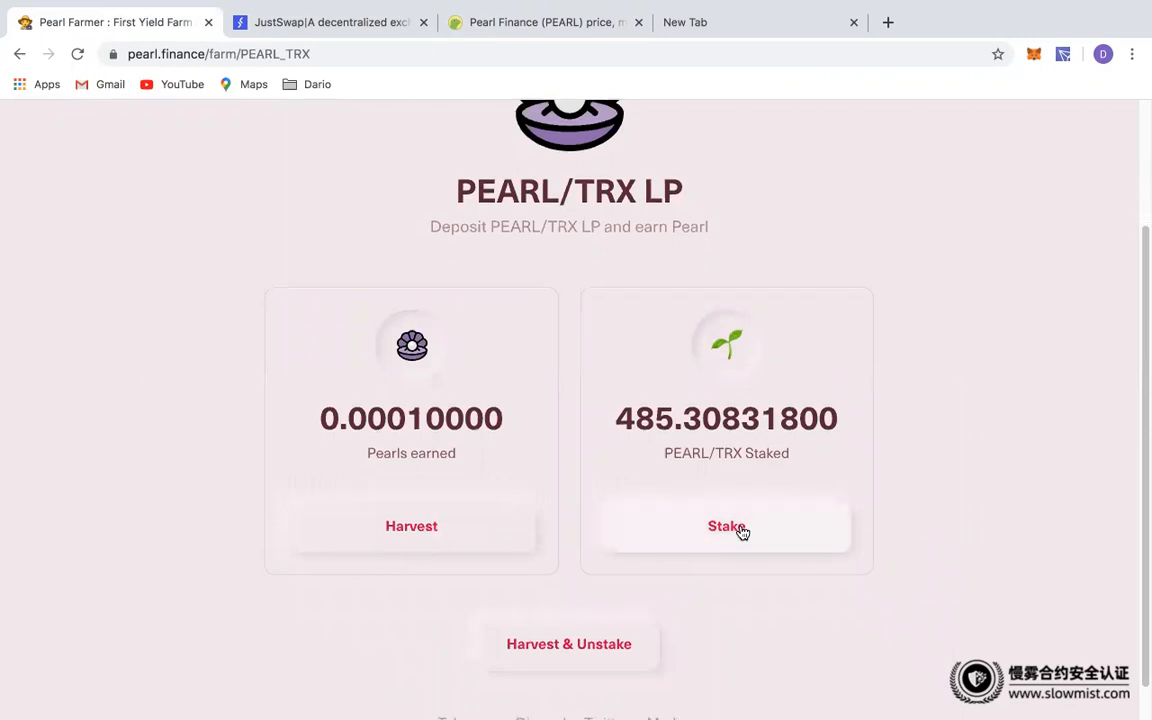
click(741, 531)
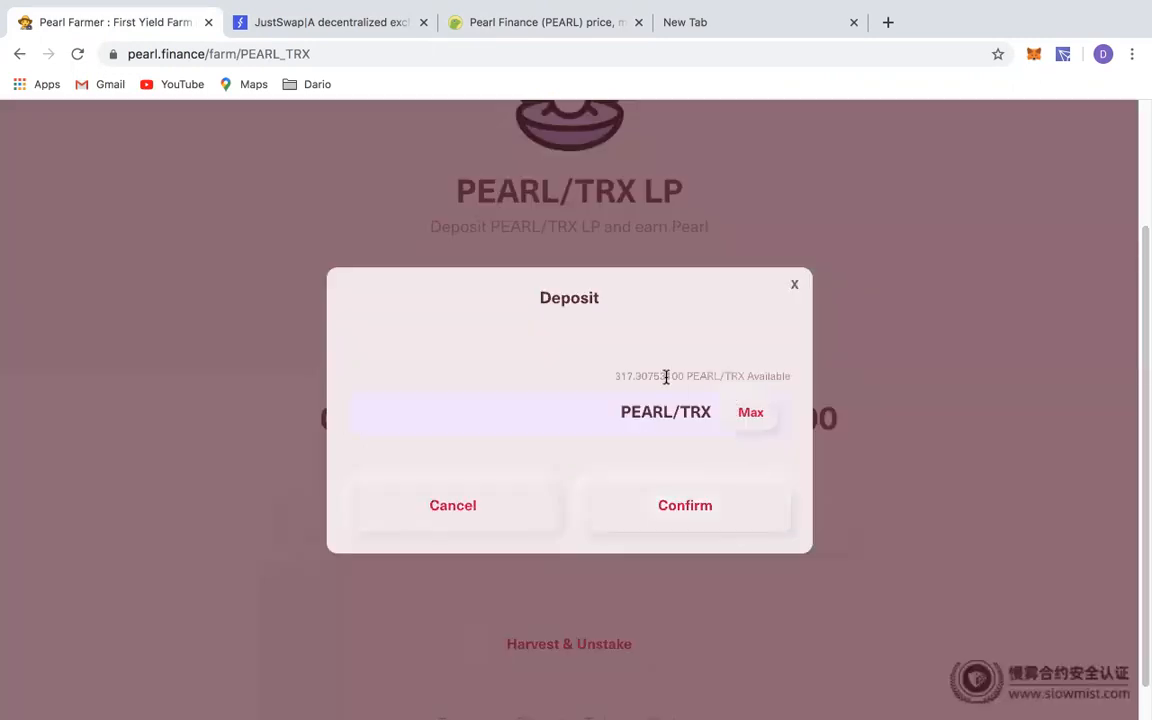
drag(612, 375, 743, 375)
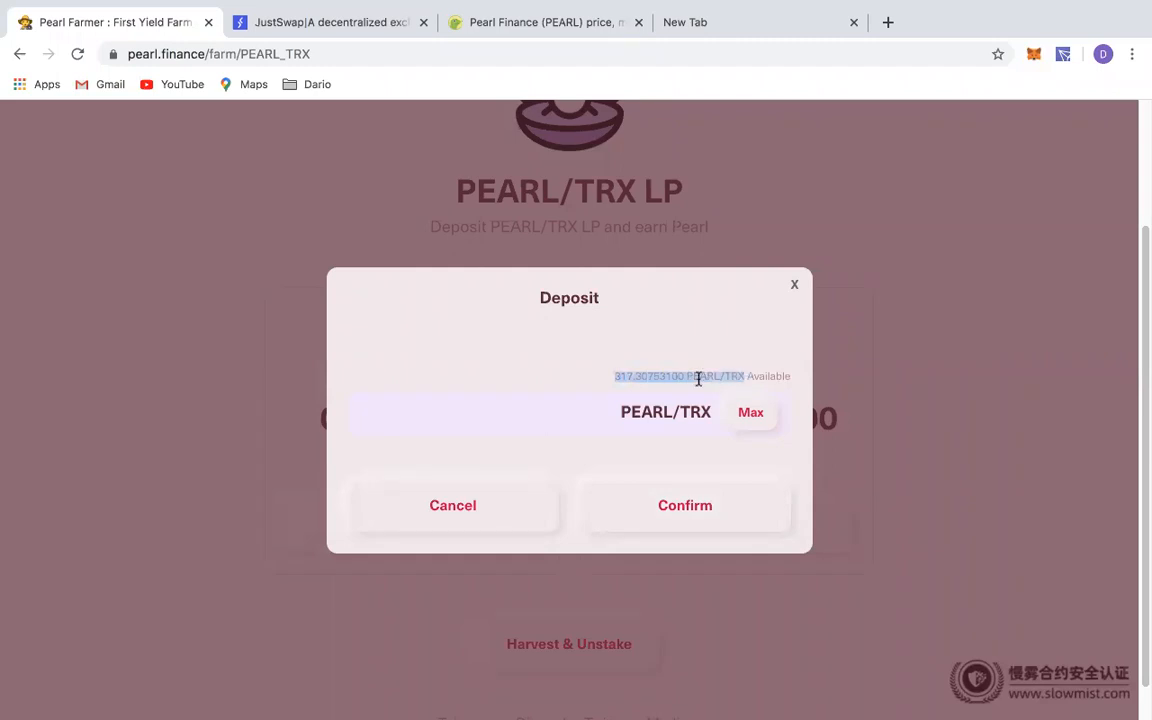
click(741, 420)
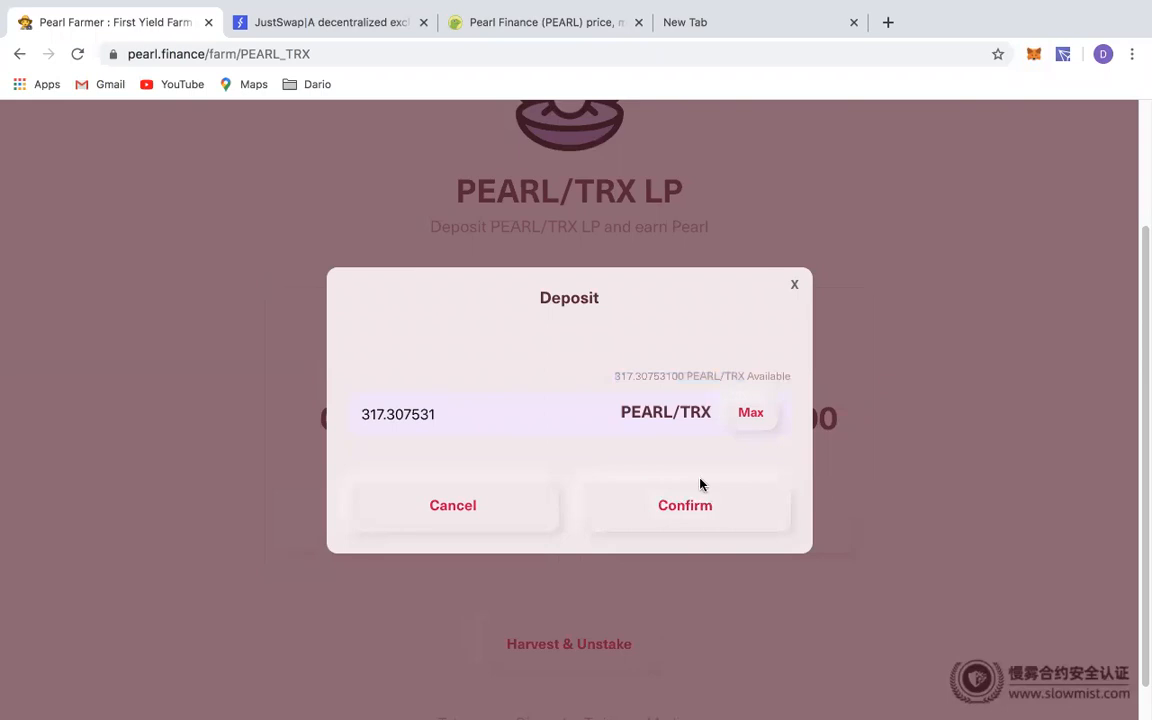
click(707, 510)
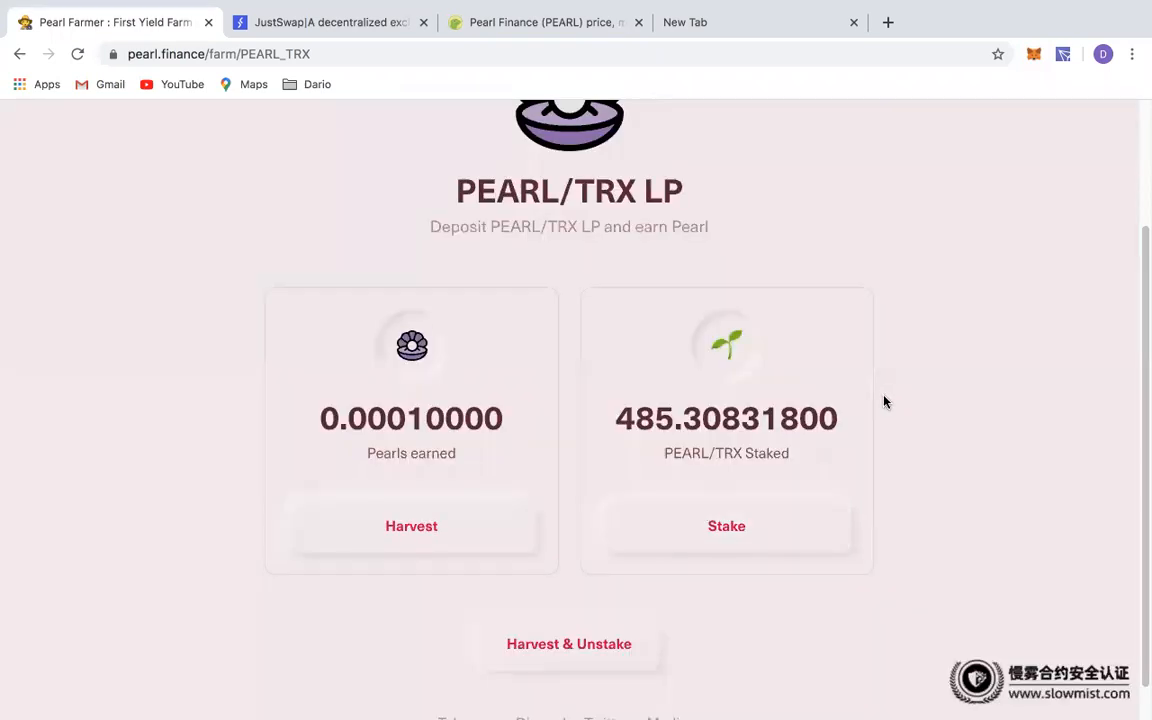
Examine the staked PEARL/TRX amount and the Pearls earned on the farm page
scroll(883, 400, down, 1)
scroll(879, 380, up, 3)
scroll(873, 352, down, 3)
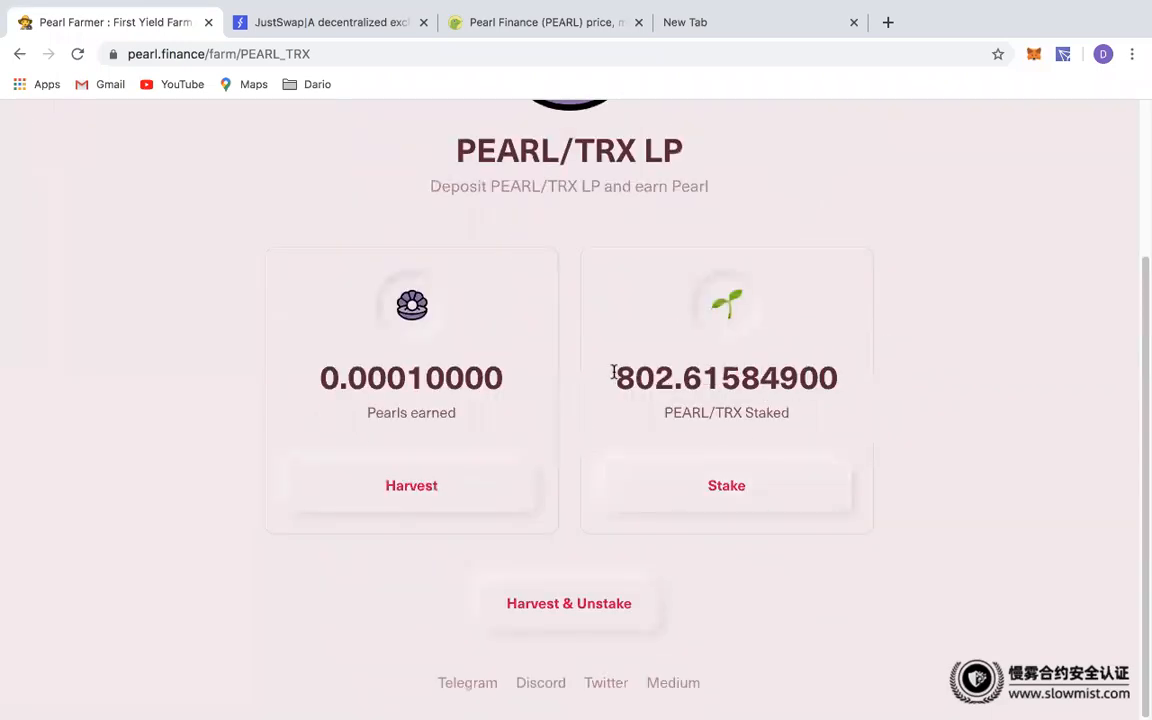
scroll(613, 380, up, 1)
drag(842, 421, 612, 404)
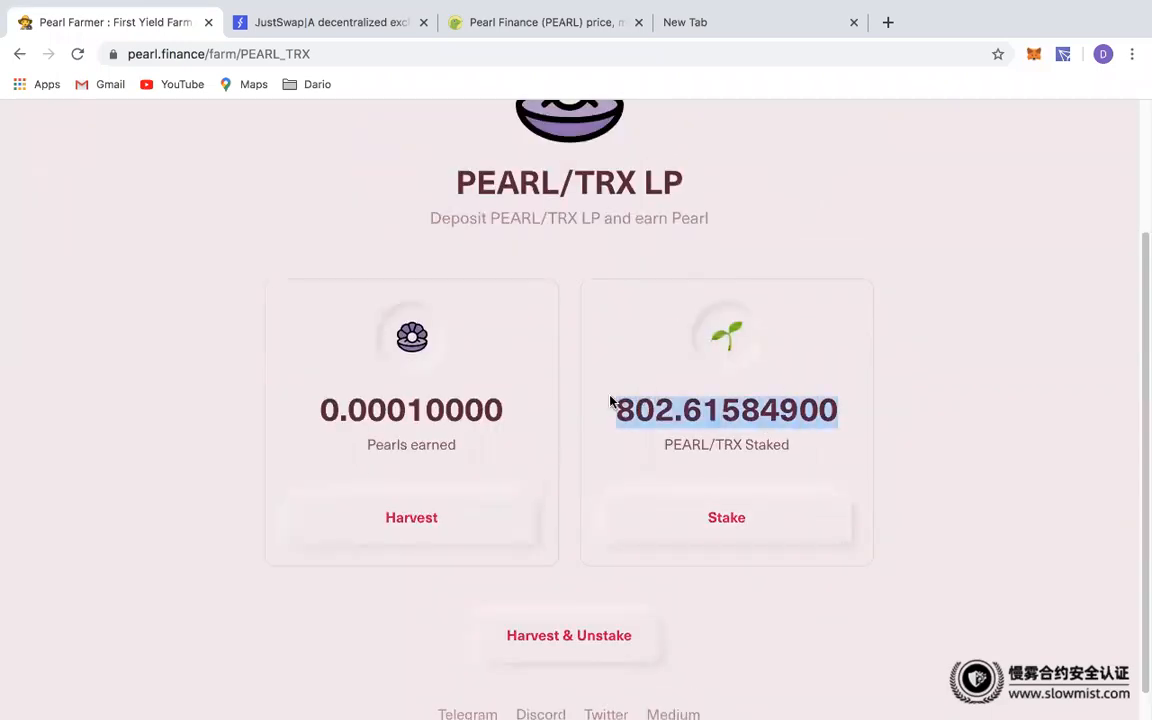
click(663, 412)
drag(432, 443, 352, 408)
click(511, 434)
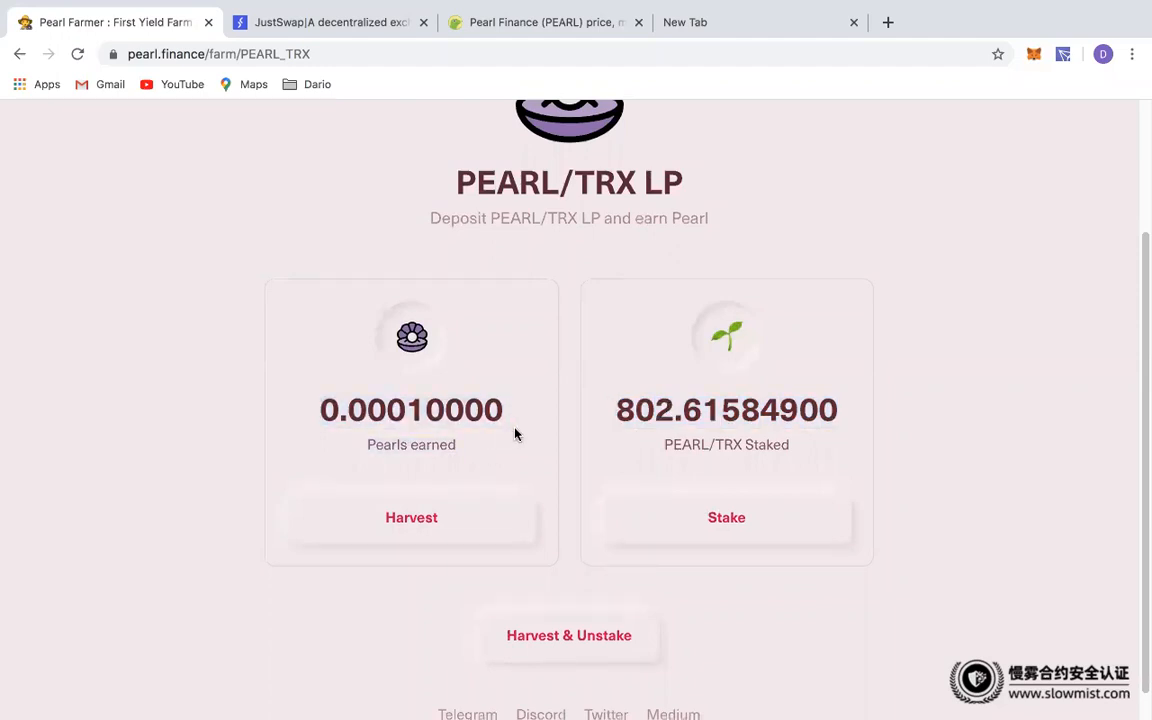
scroll(505, 440, down, 1)
scroll(465, 496, up, 1)
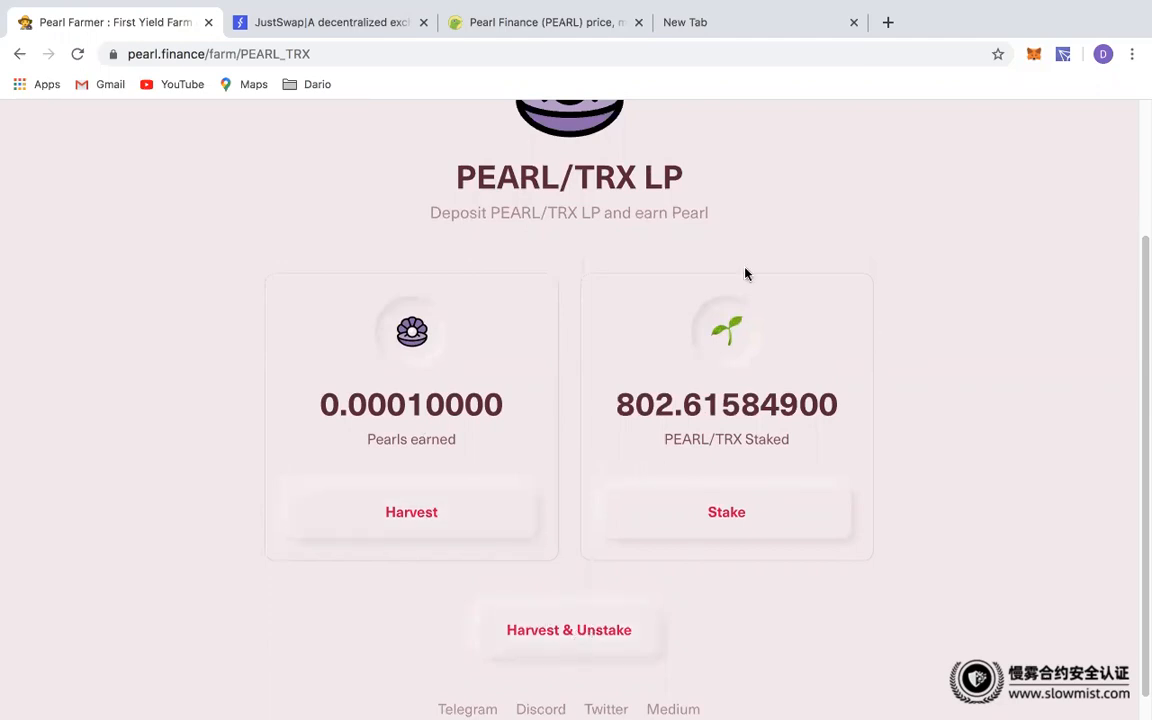
Check the TRX and other token balances left in the TronLink wallet after staking
scroll(805, 345, up, 2)
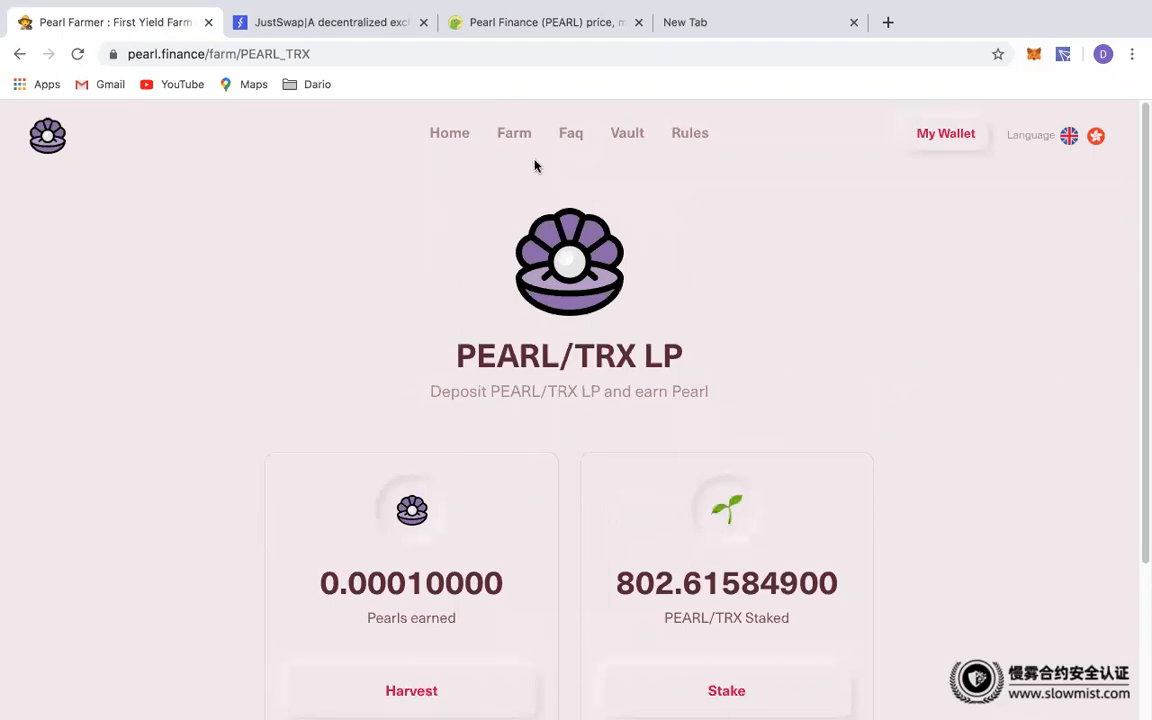
click(1063, 55)
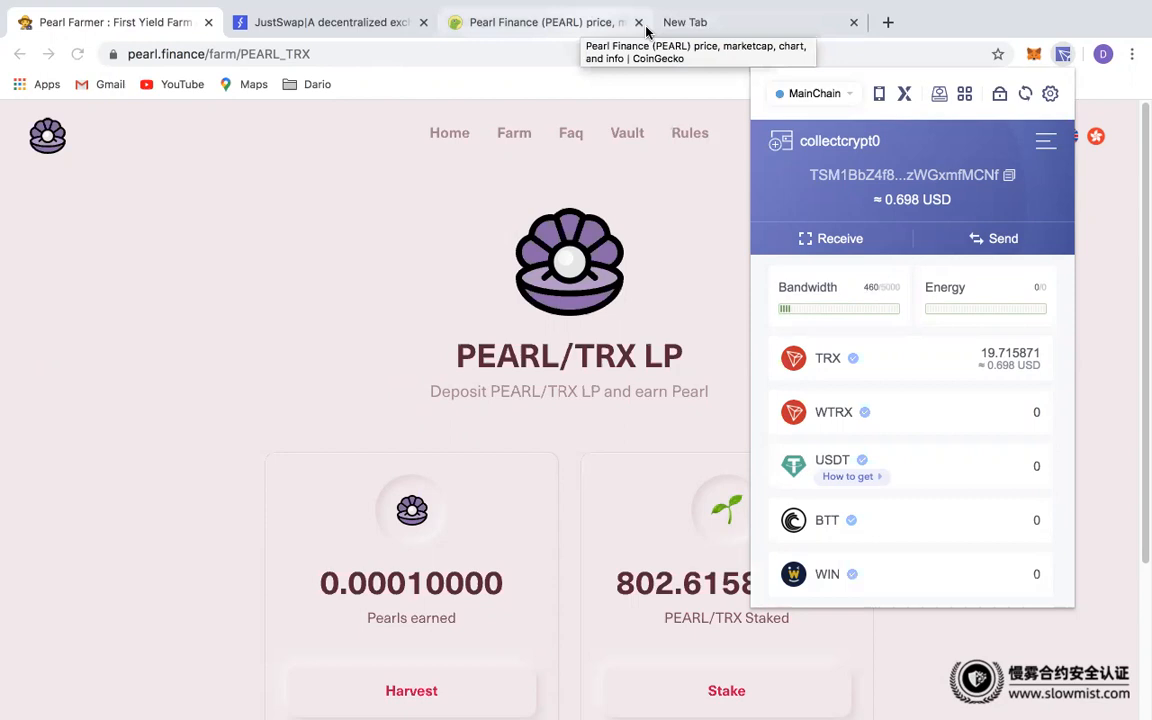
click(730, 31)
Switch to CoinGecko and examine Pearl Finance's price, trading volume, 24-hour range and price chart
click(576, 21)
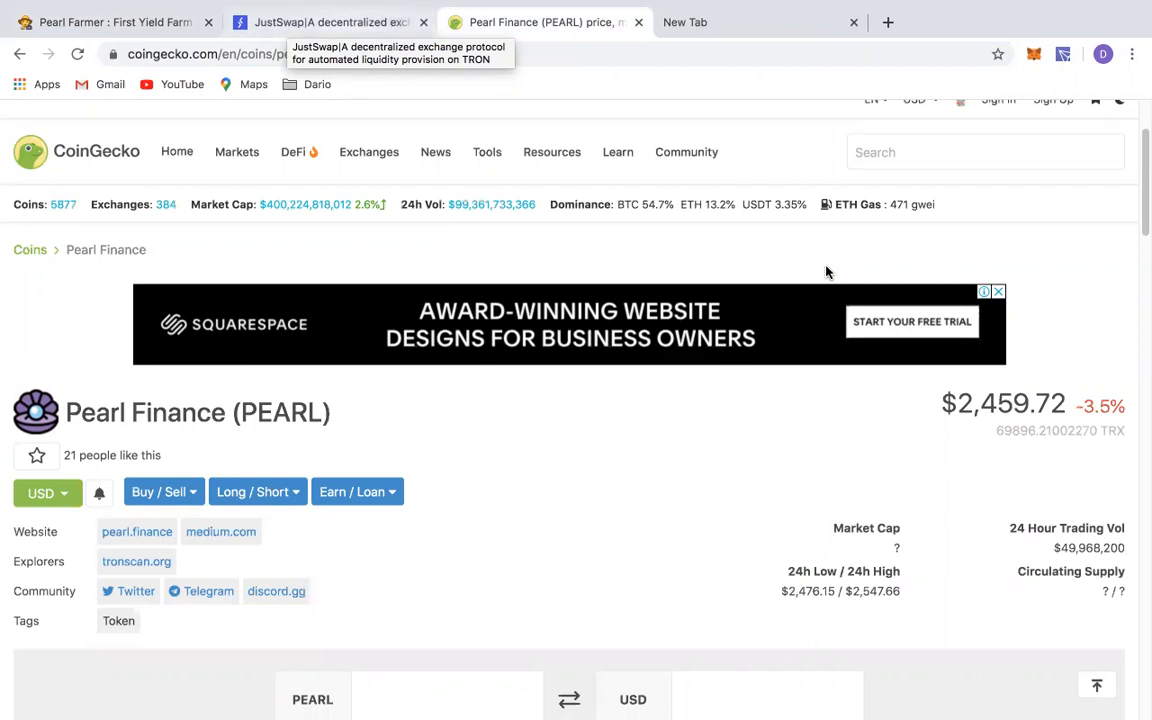
scroll(580, 430, down, 1)
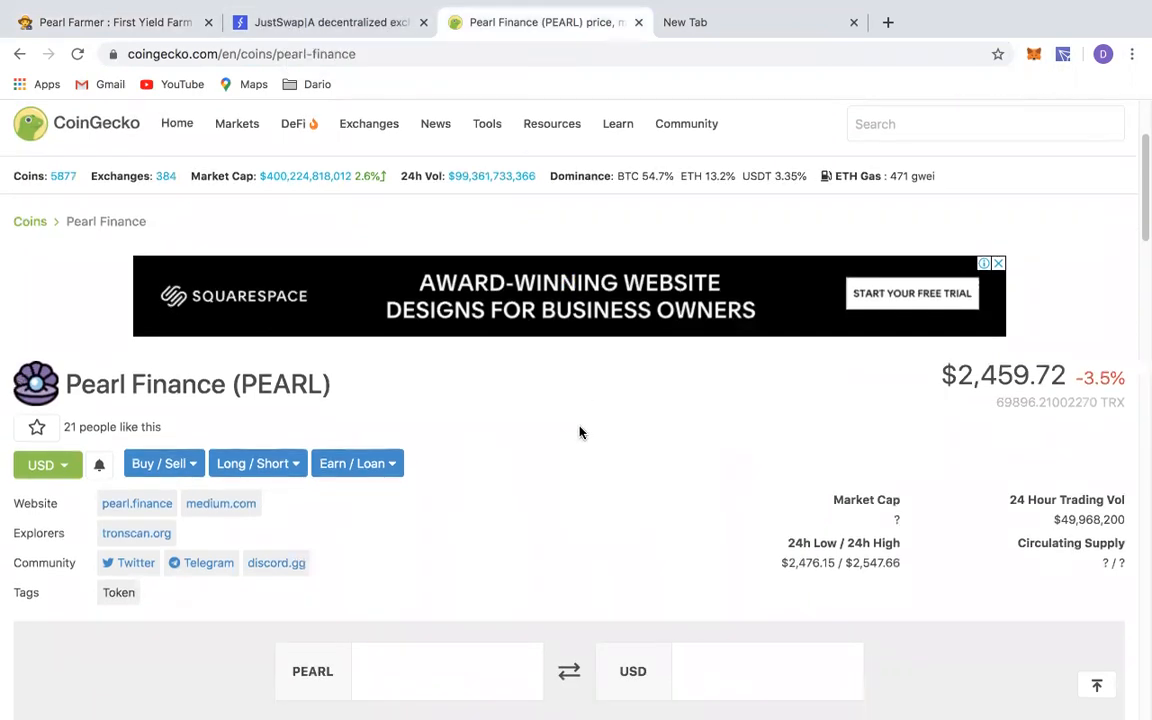
scroll(578, 430, down, 6)
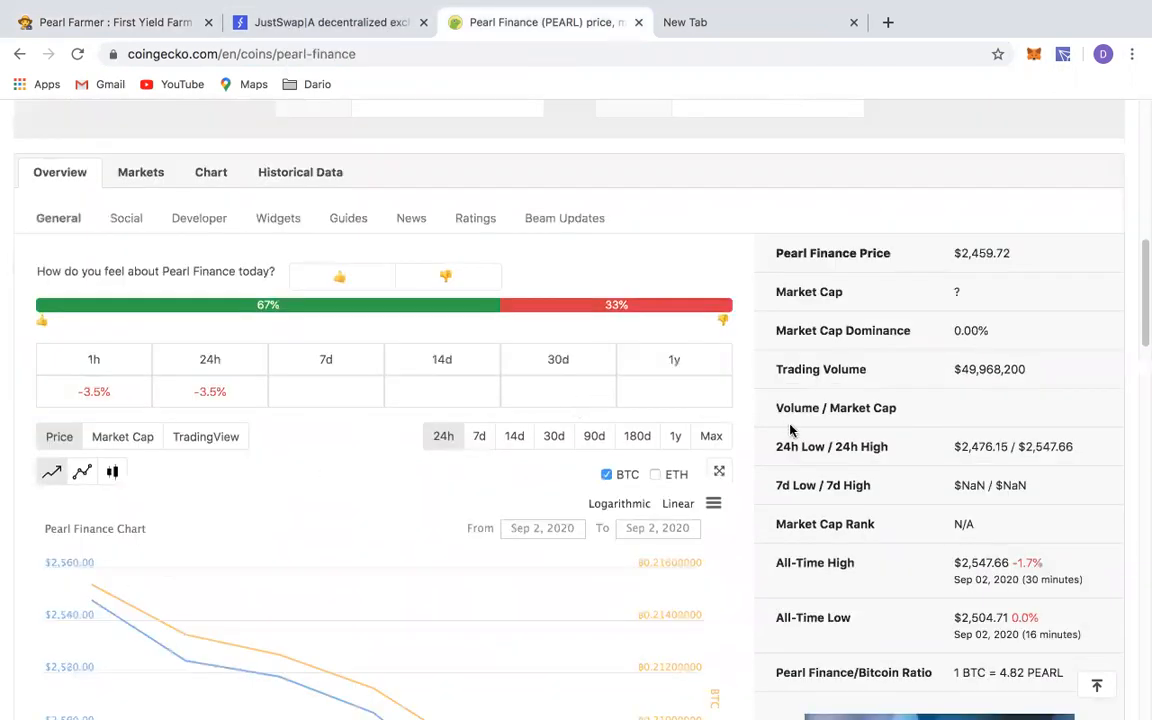
scroll(790, 430, down, 3)
scroll(983, 513, down, 3)
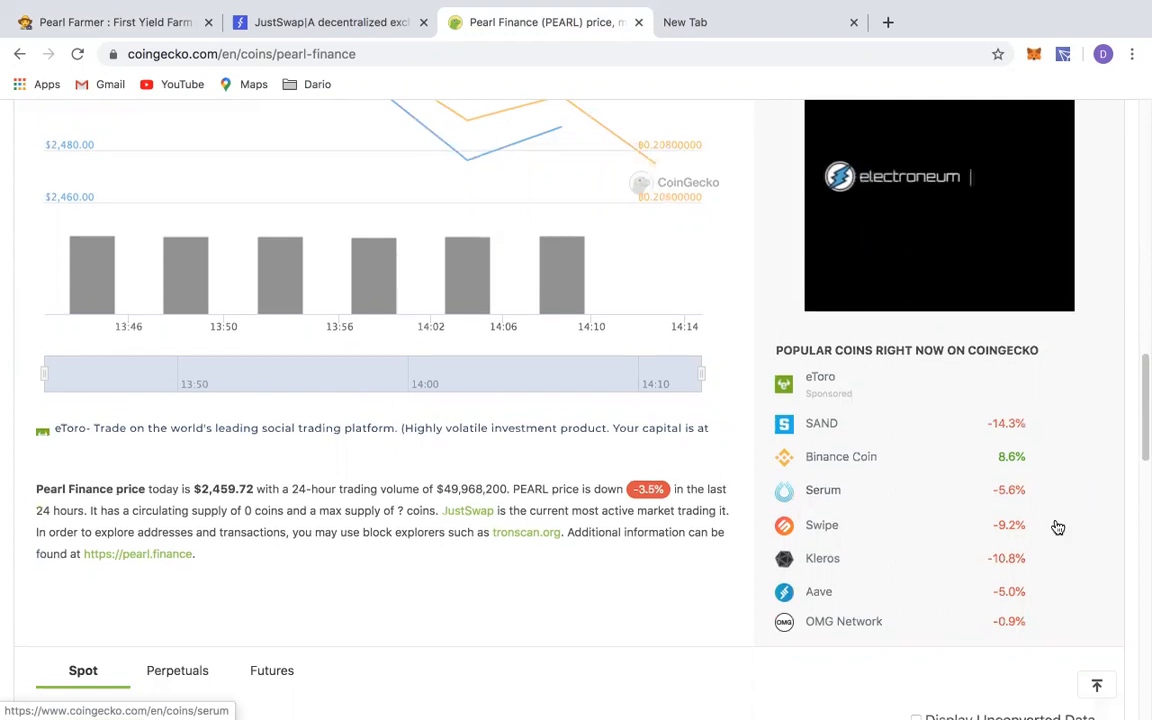
scroll(1050, 515, up, 5)
scroll(635, 250, up, 4)
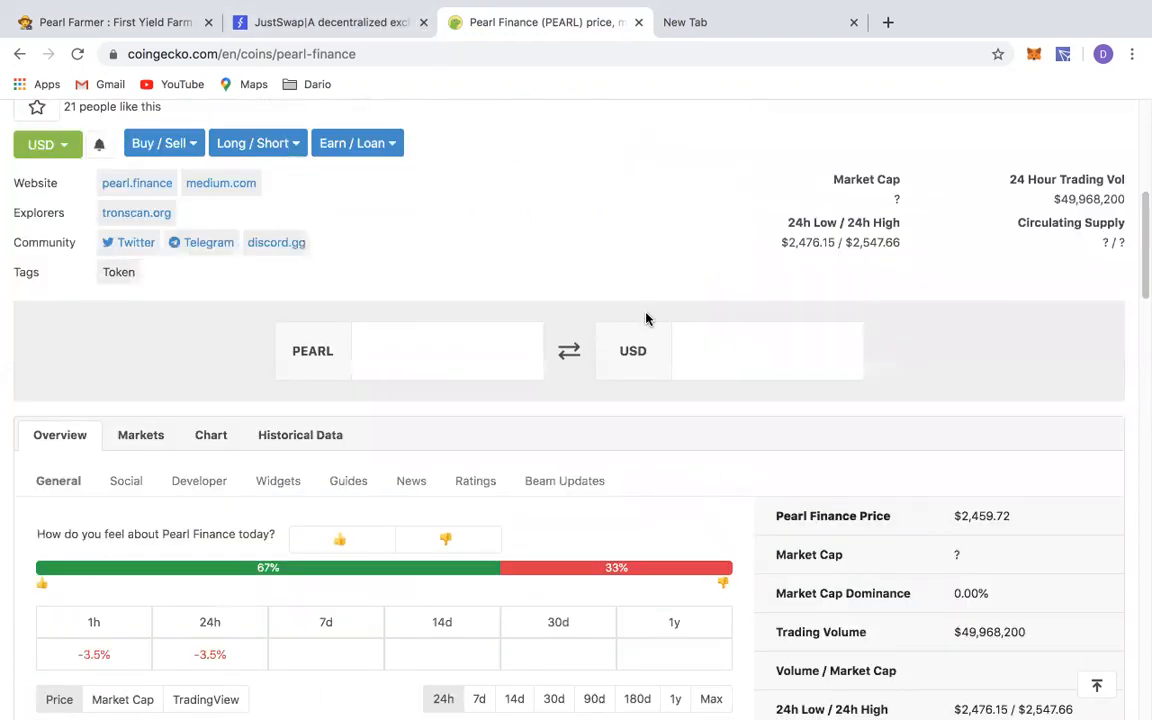
scroll(645, 318, up, 5)
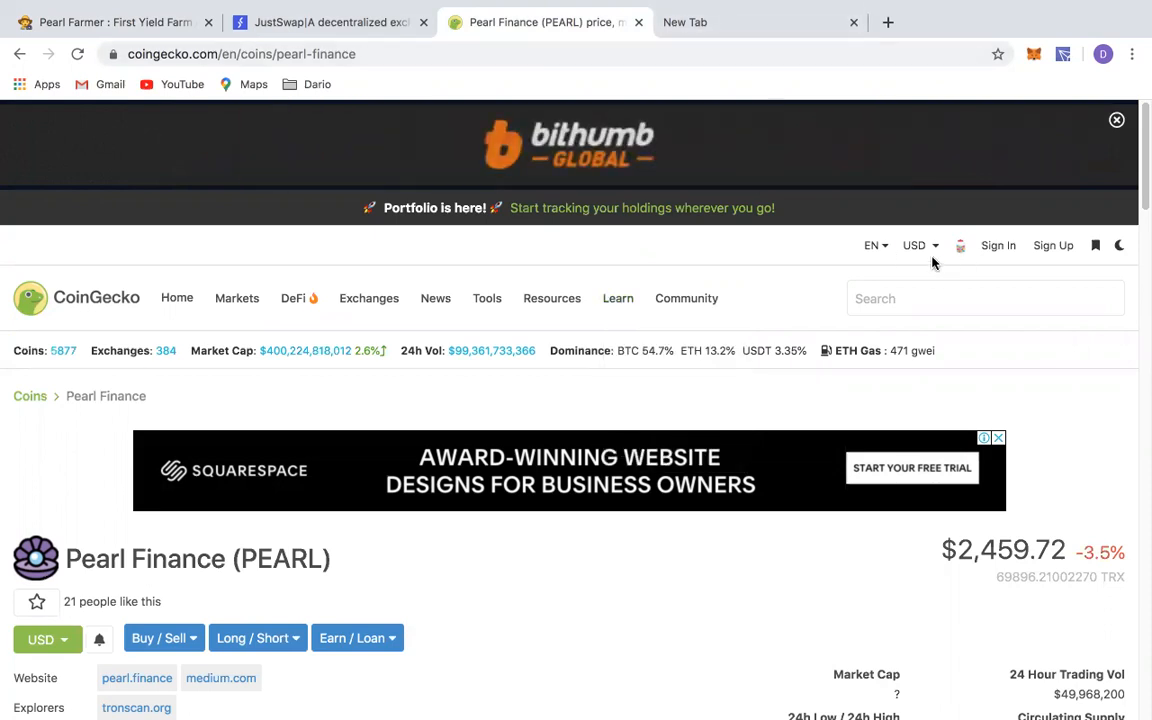
scroll(707, 378, down, 4)
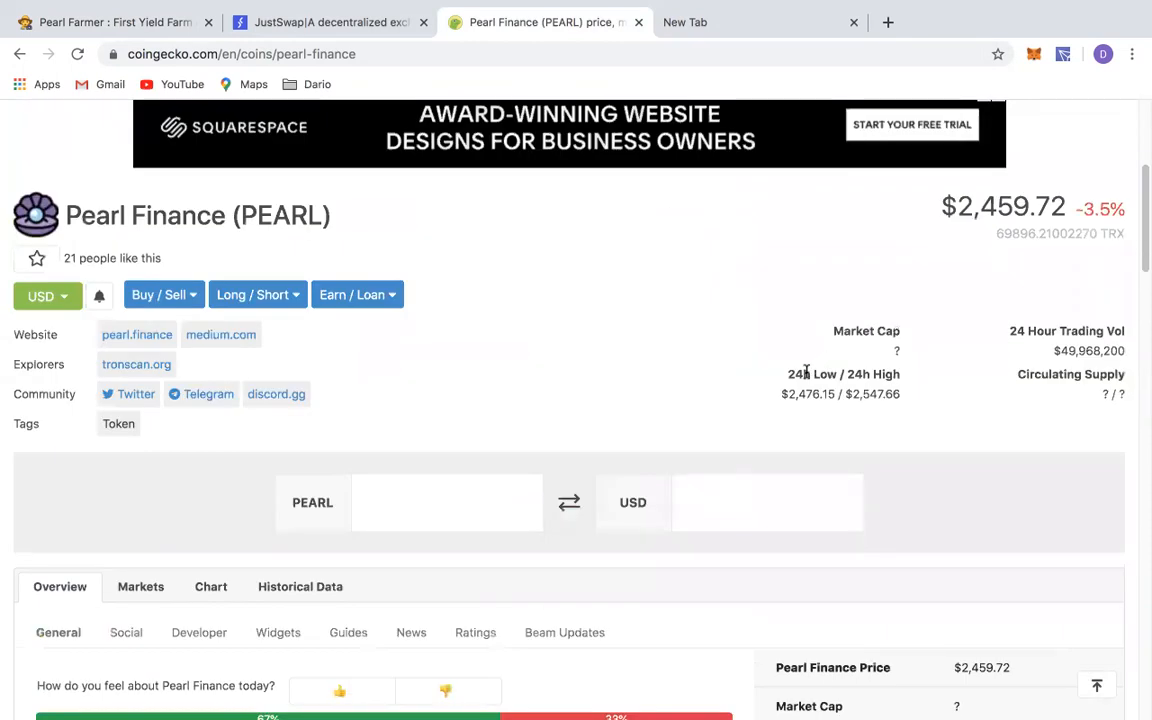
scroll(587, 358, up, 2)
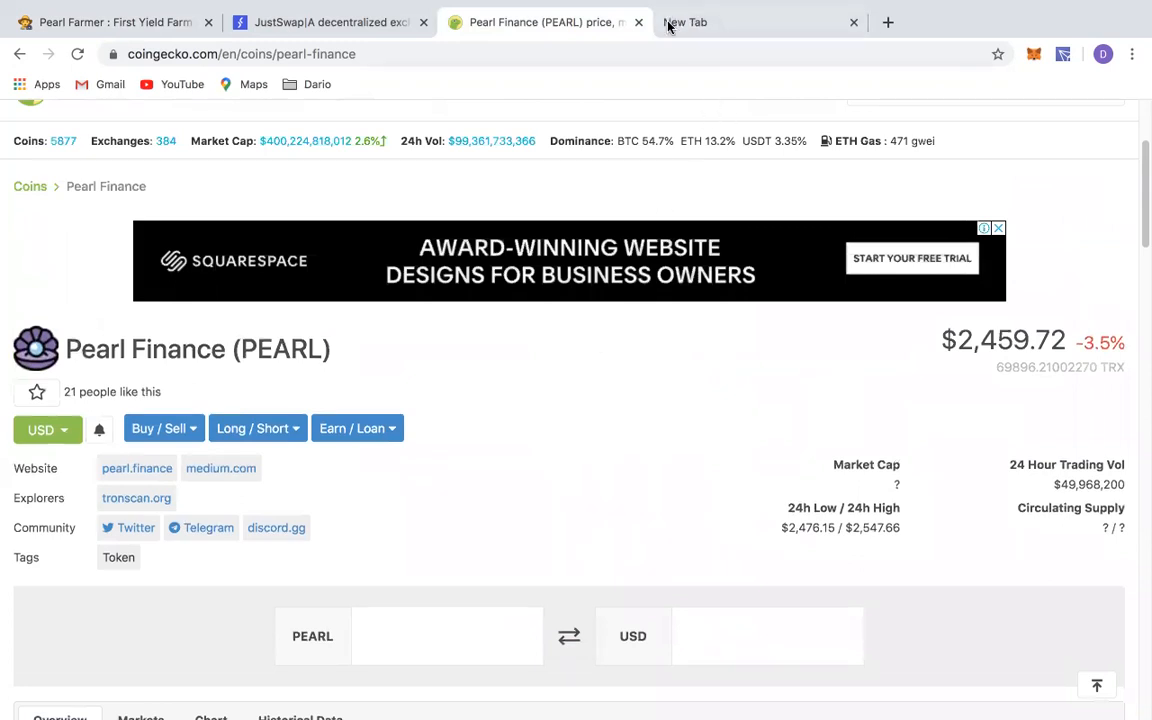
Close the empty new browser tab
click(785, 14)
click(853, 22)
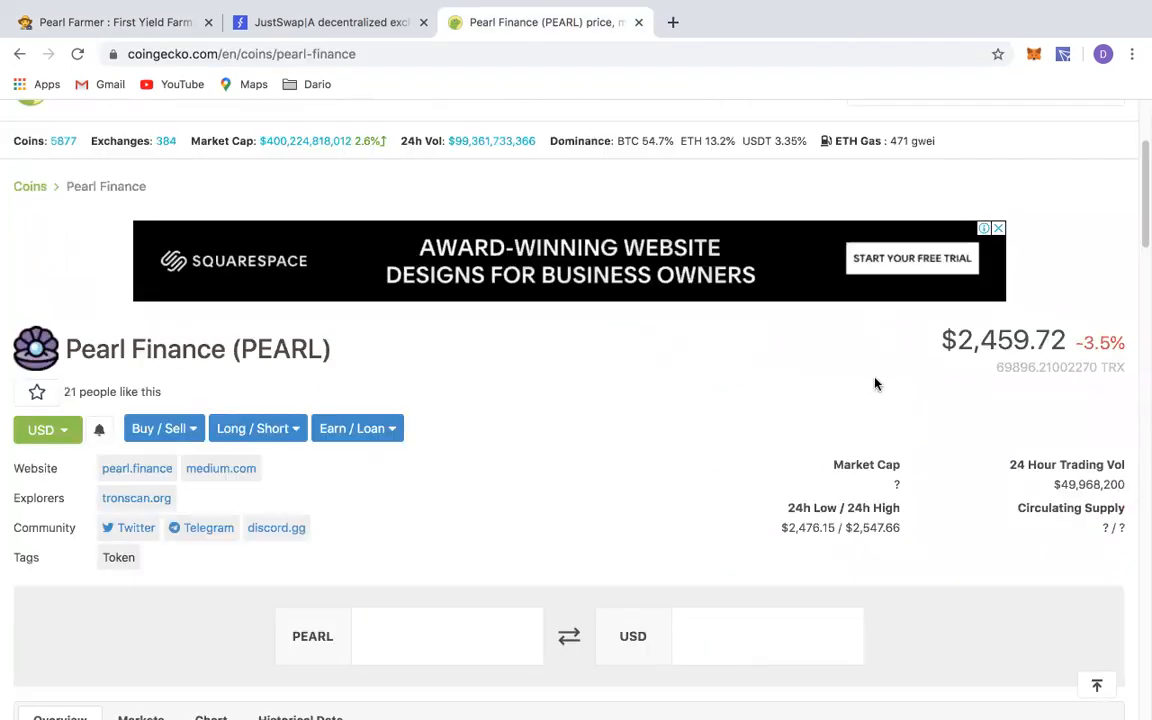